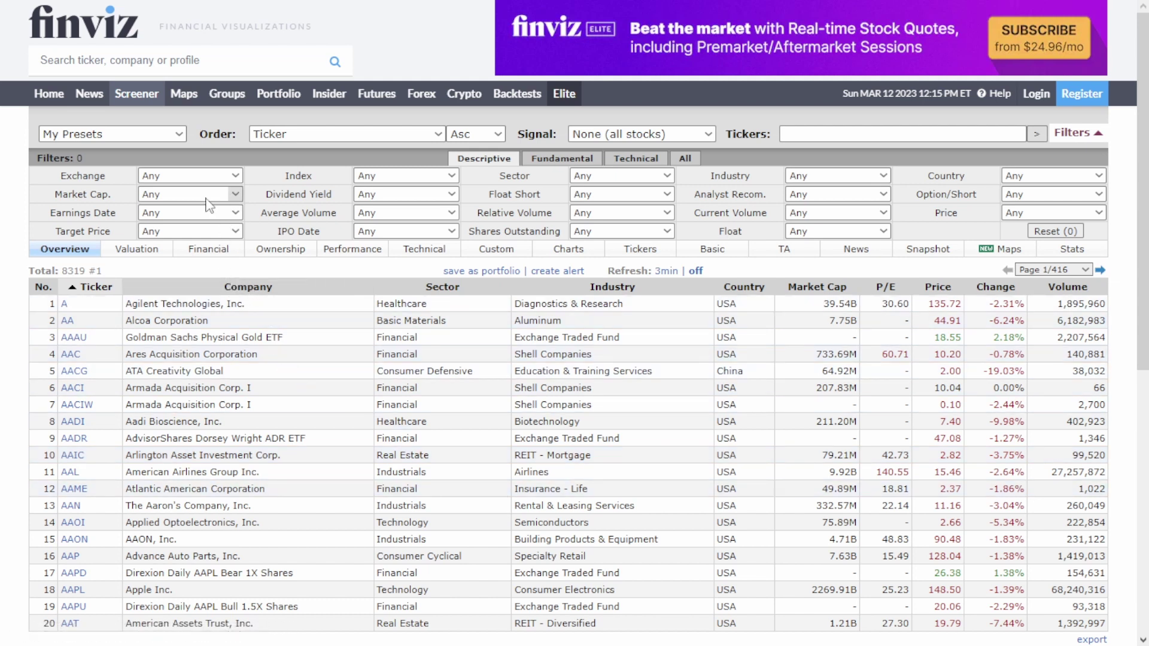
left_click(235, 177)
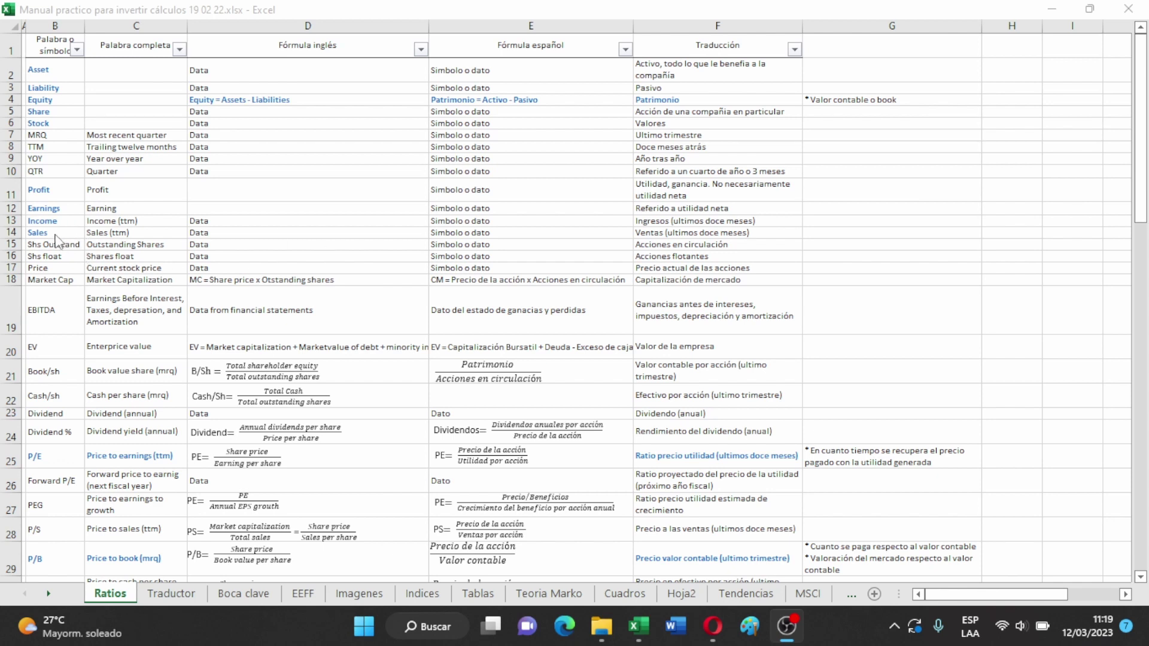
Switch to the Excel workbook and review the Ratios sheet's financial terms, formulas and Spanish translations from start to end.
scroll(198, 267, "down", 4)
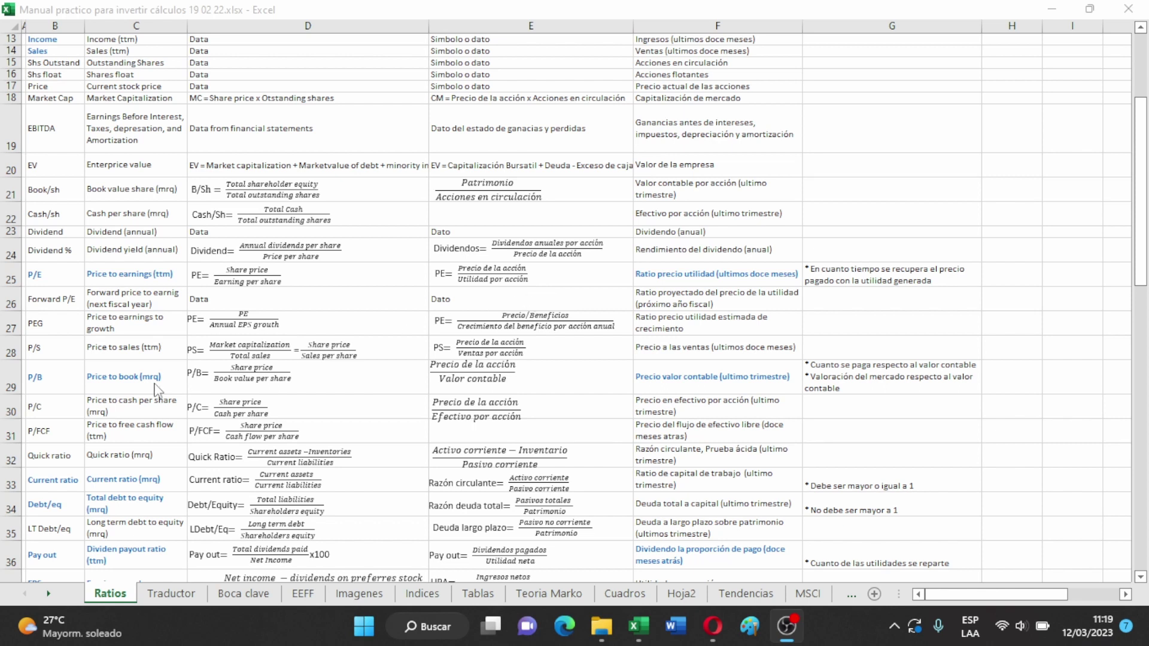
scroll(148, 395, "down", 3)
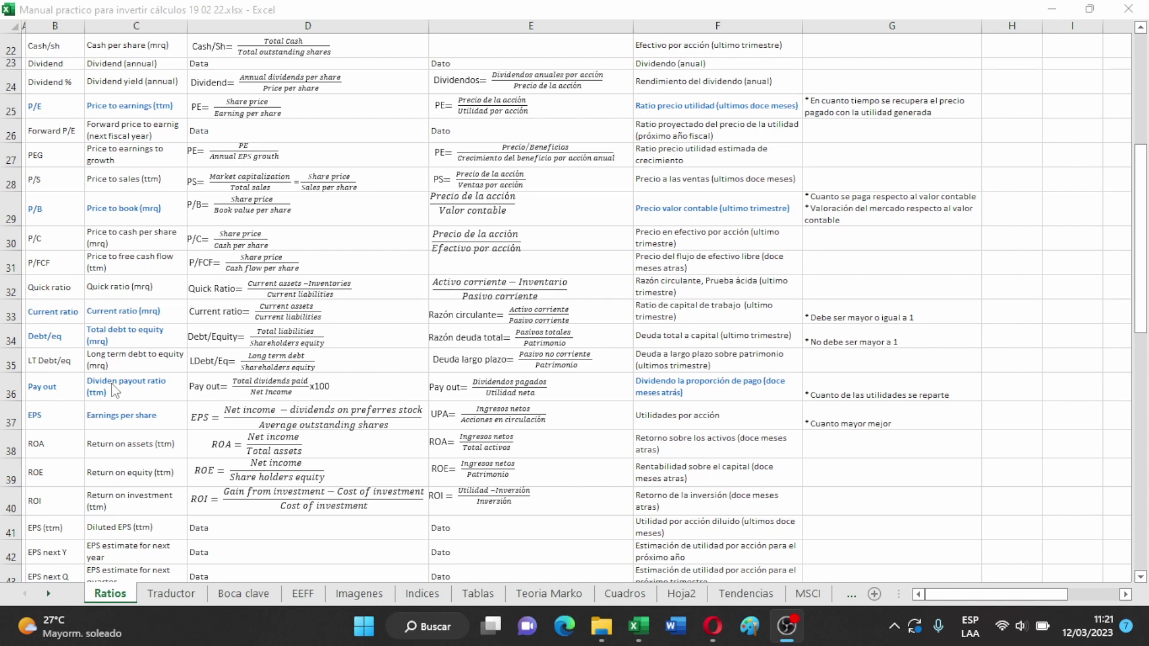
scroll(114, 389, "down", 1)
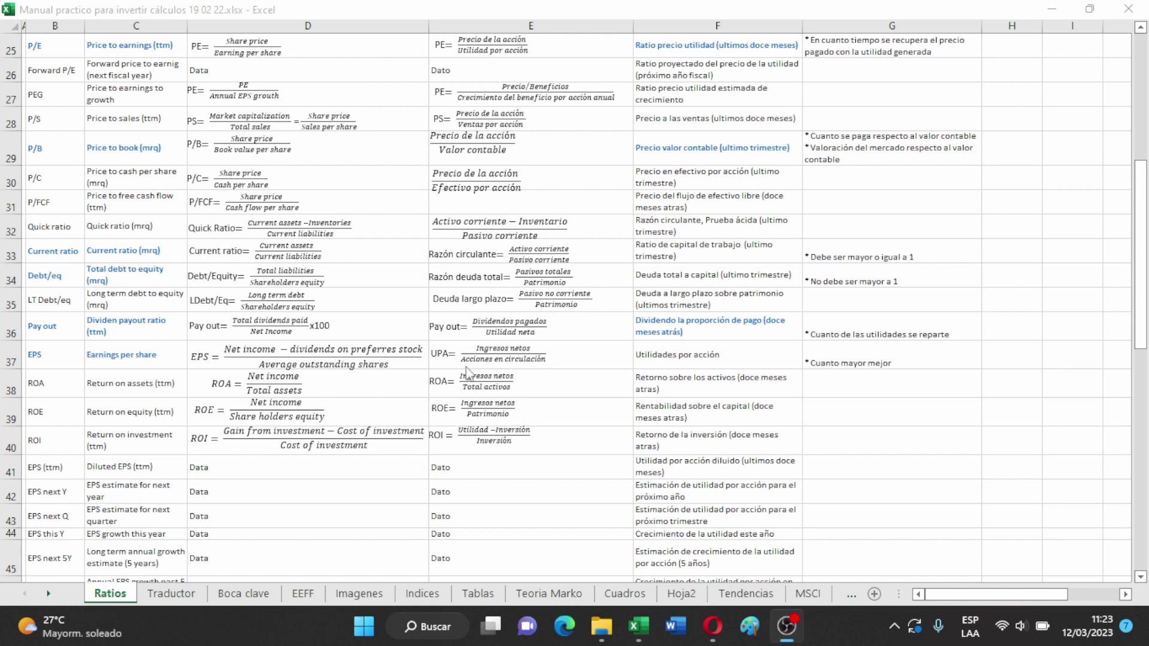
scroll(552, 395, "down", 2)
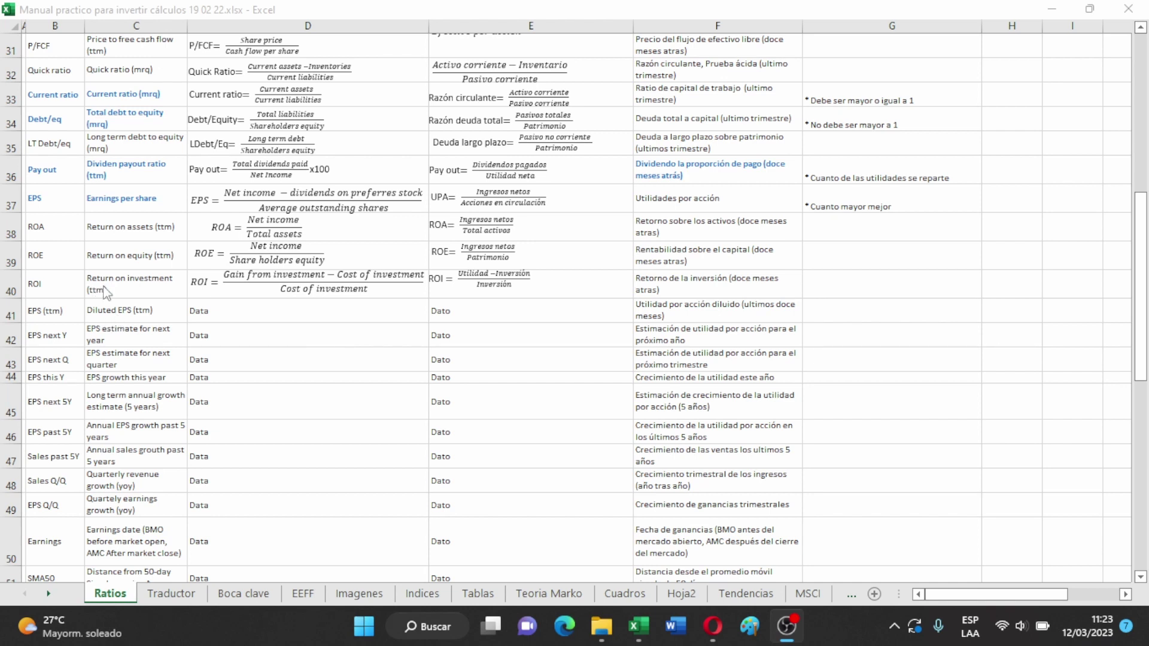
scroll(123, 293, "down", 1)
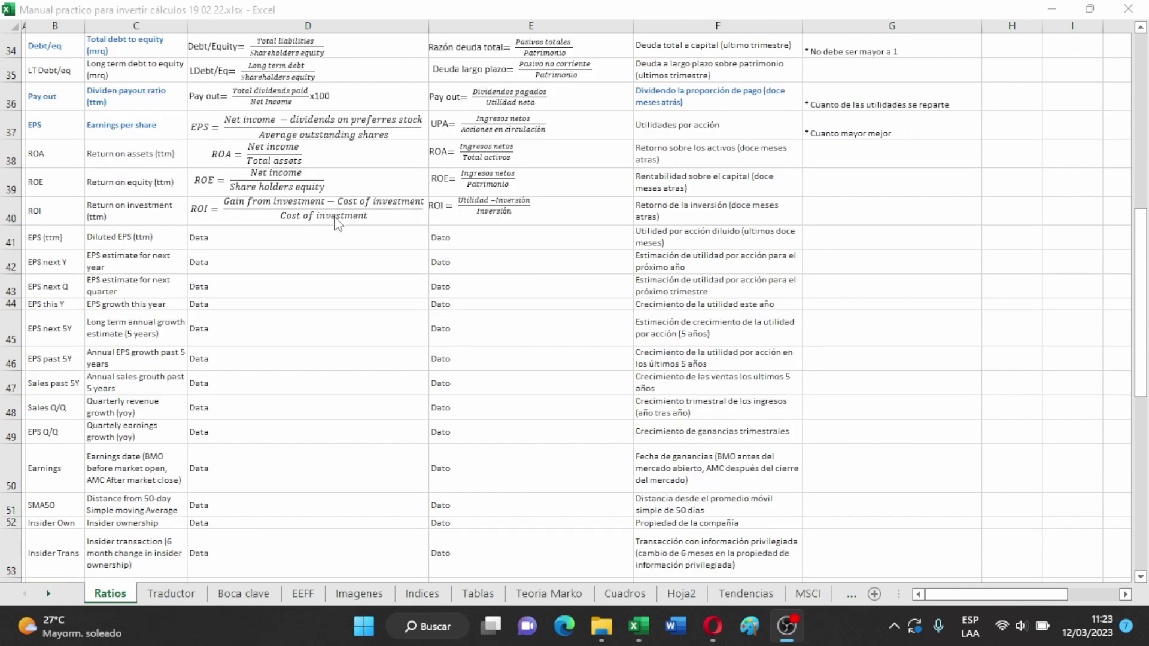
scroll(352, 343, "down", 1)
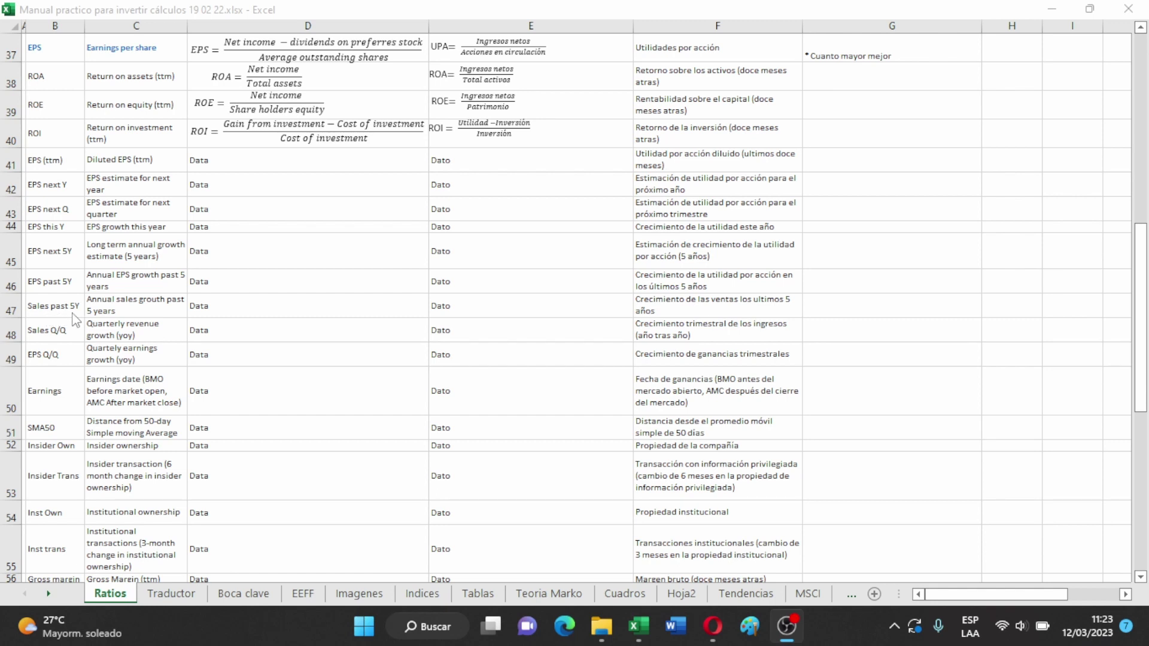
scroll(252, 405, "down", 2)
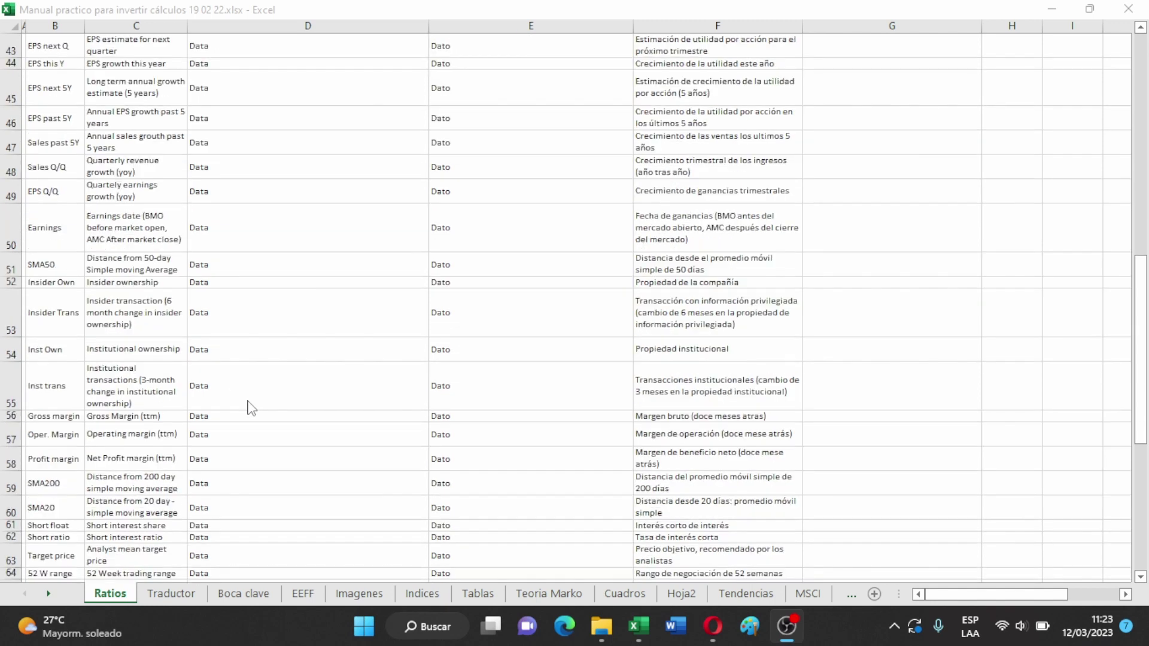
scroll(222, 396, "down", 1)
scroll(222, 397, "down", 2)
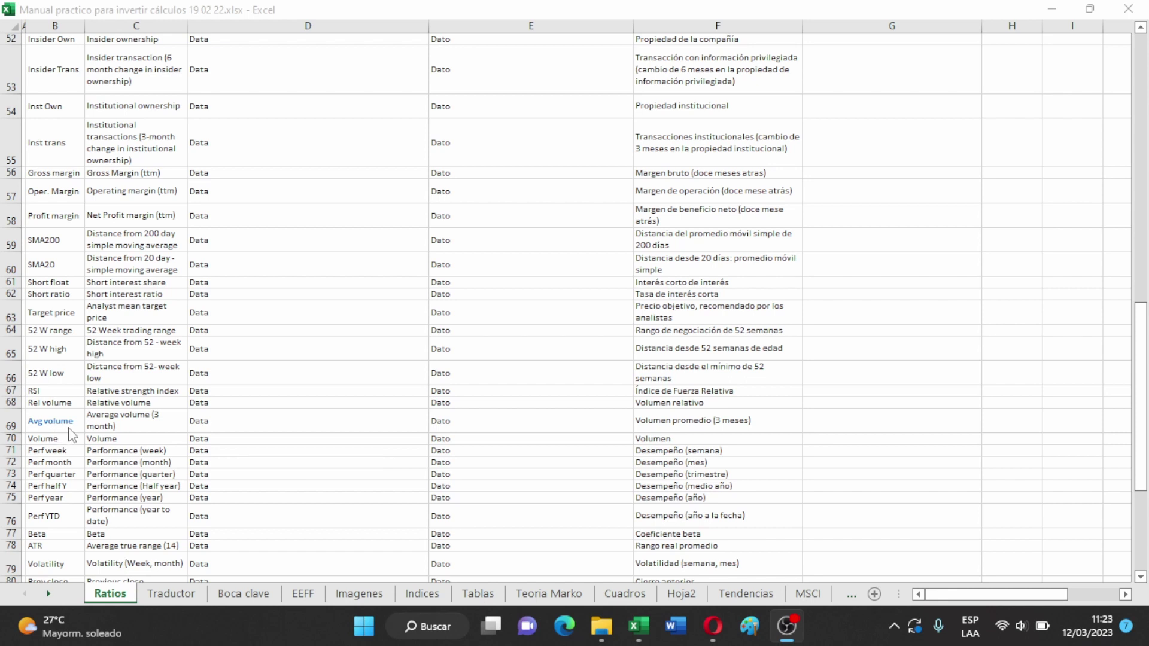
scroll(460, 446, "down", 2)
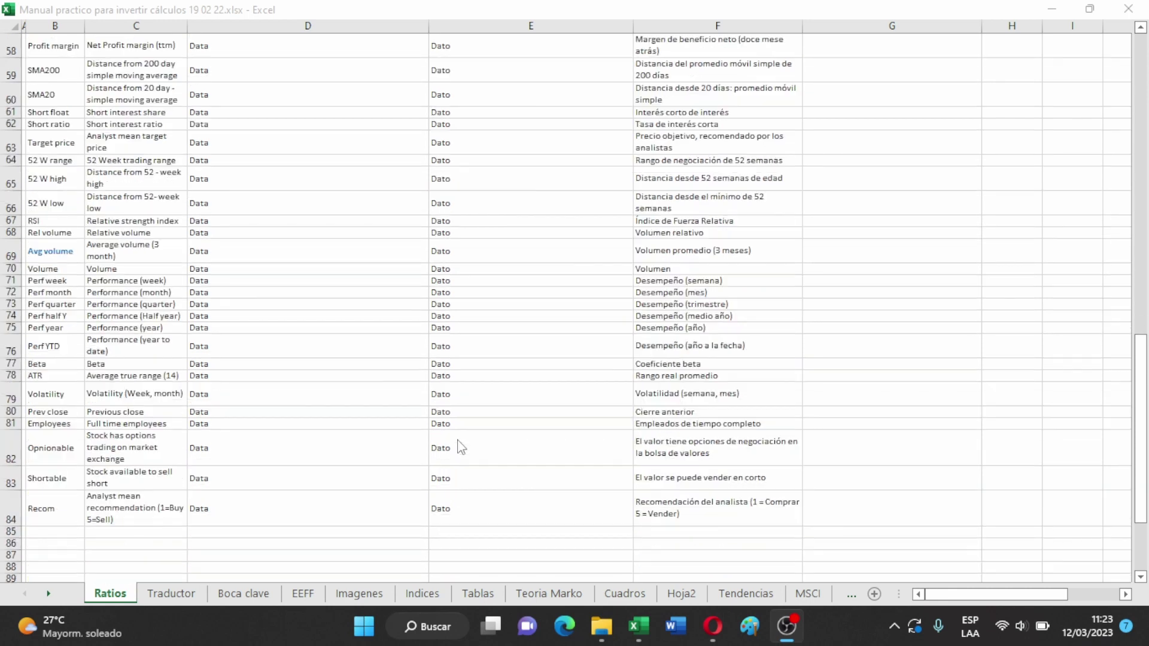
scroll(455, 439, "up", 4)
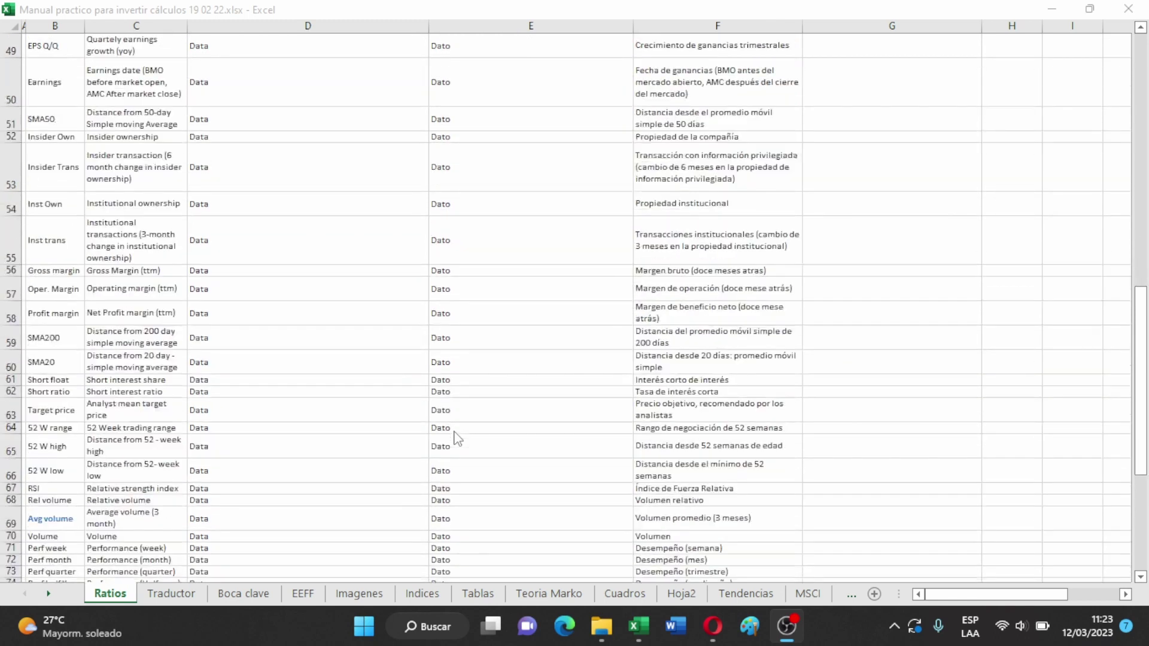
scroll(450, 436, "down", 3)
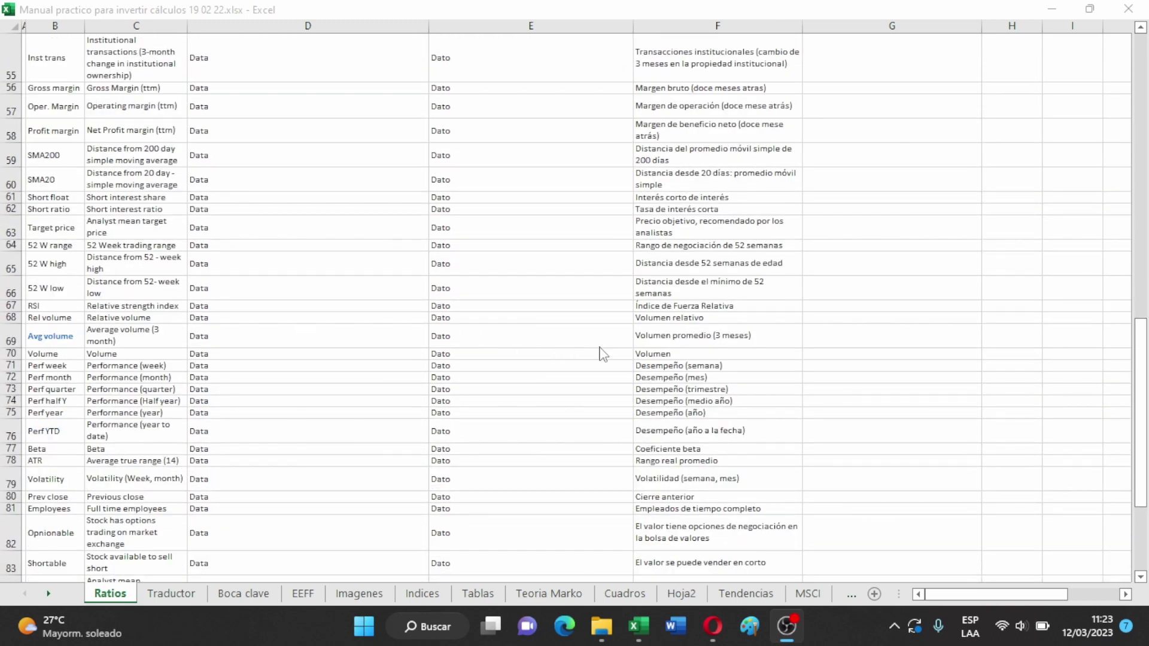
scroll(145, 318, "up", 2)
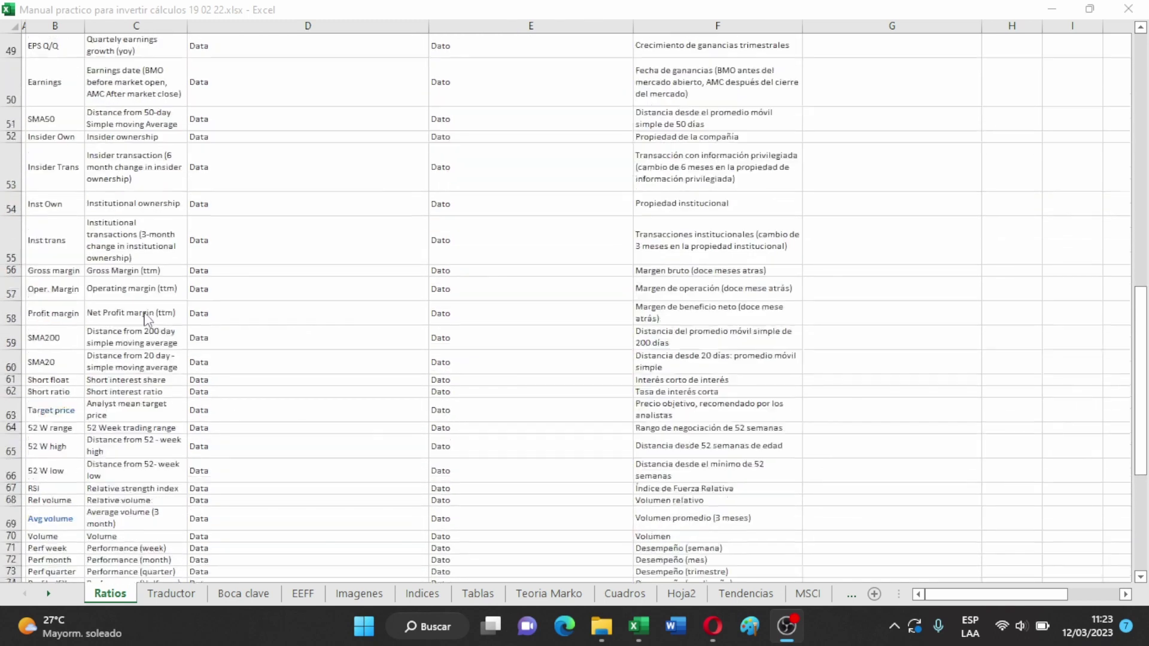
scroll(145, 318, "up", 13)
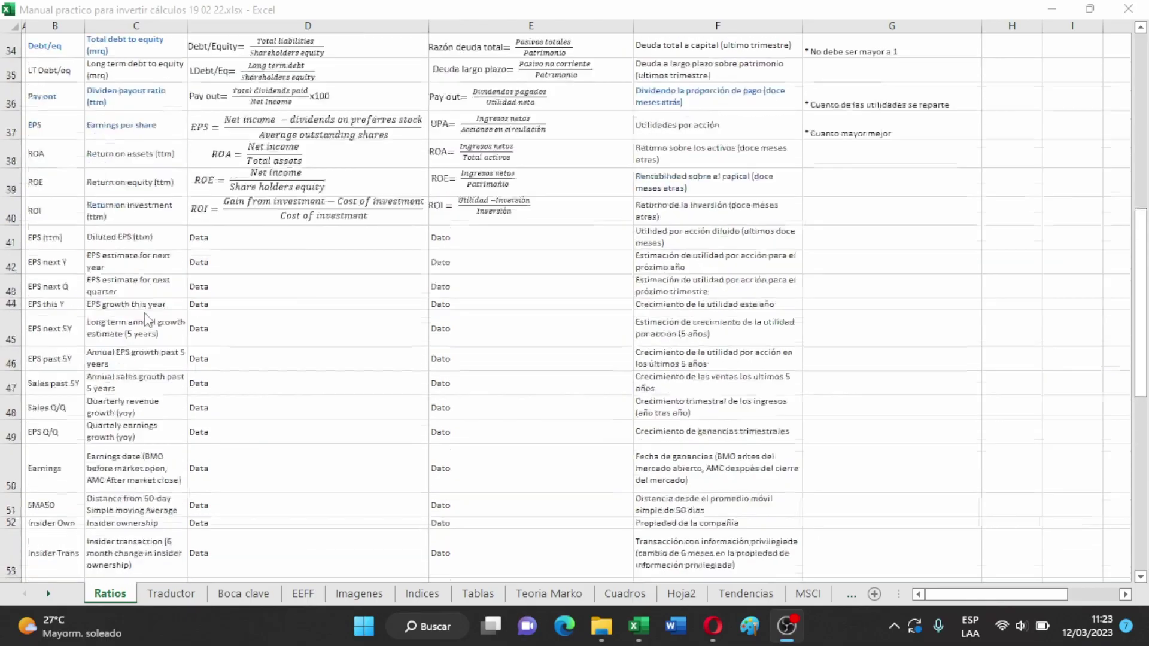
scroll(145, 318, "up", 3)
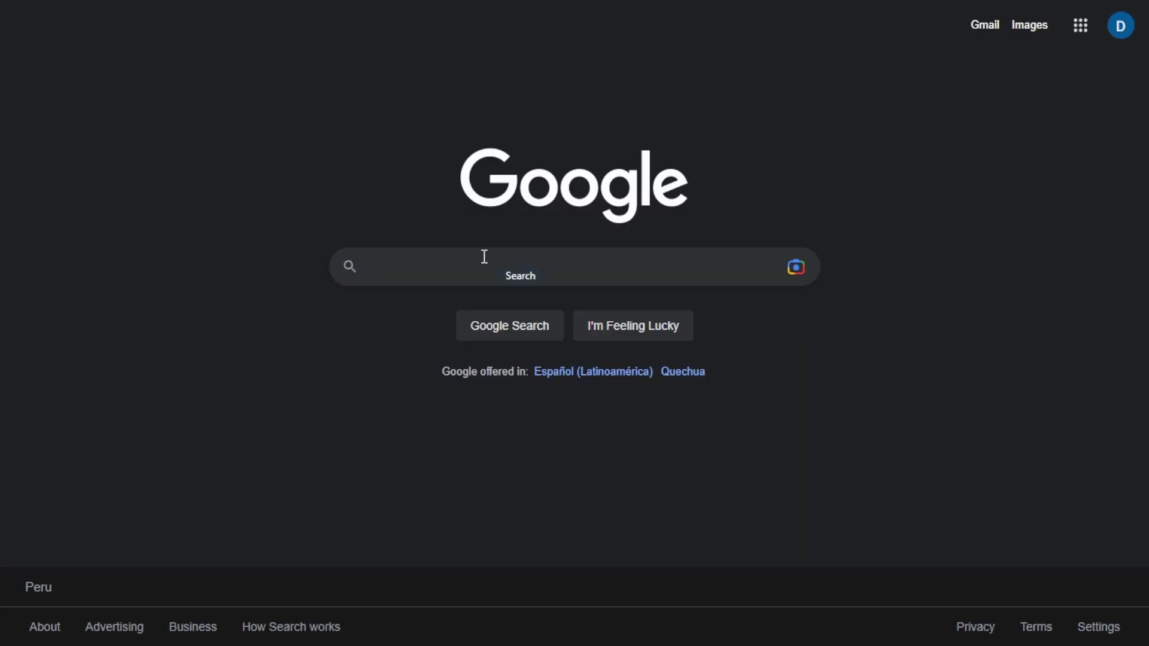
Switch to the browser, search Google for finviz.com and open the FINVIZ.com - Stock Screener result.
left_click(471, 266)
type("fi")
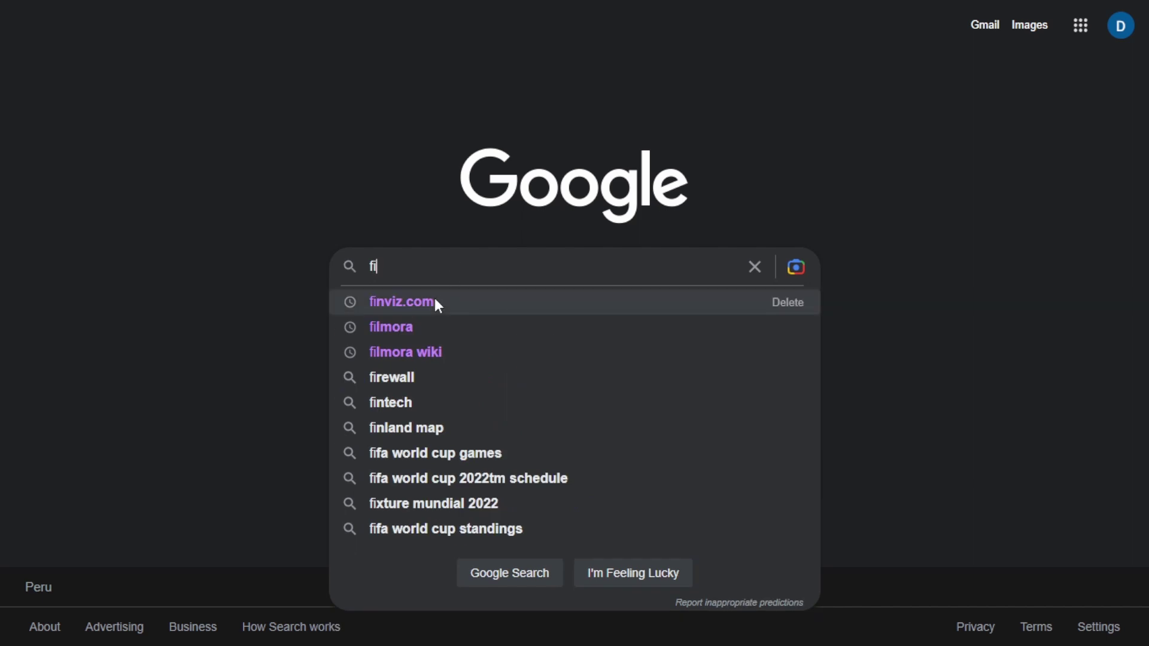
left_click(434, 299)
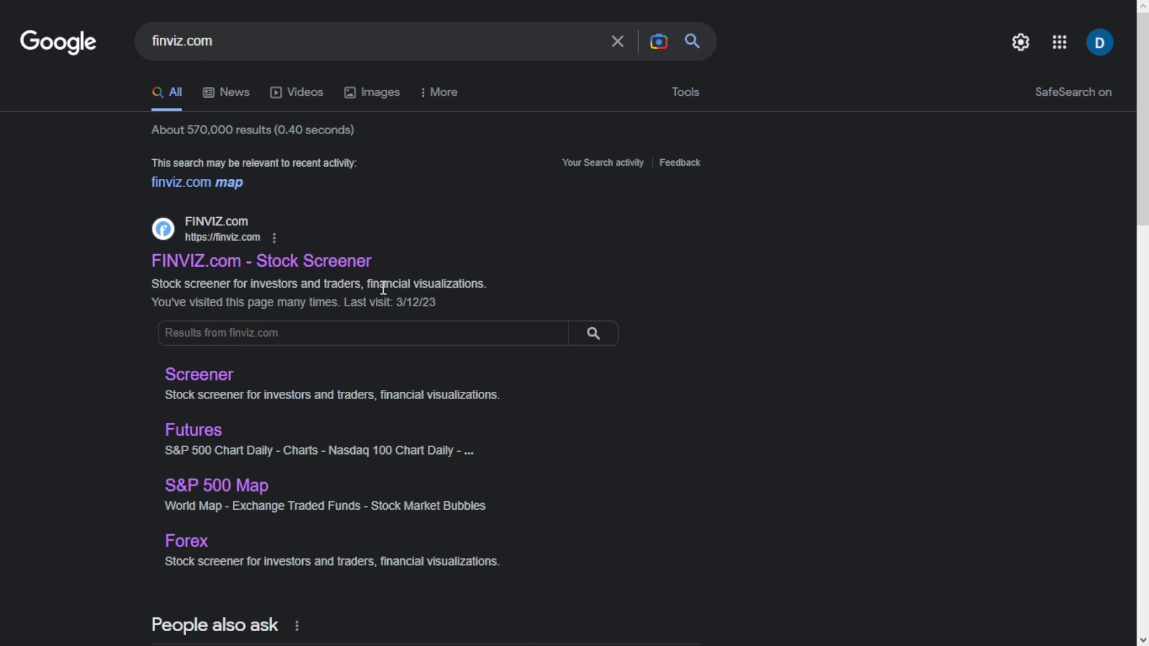
left_click(287, 263)
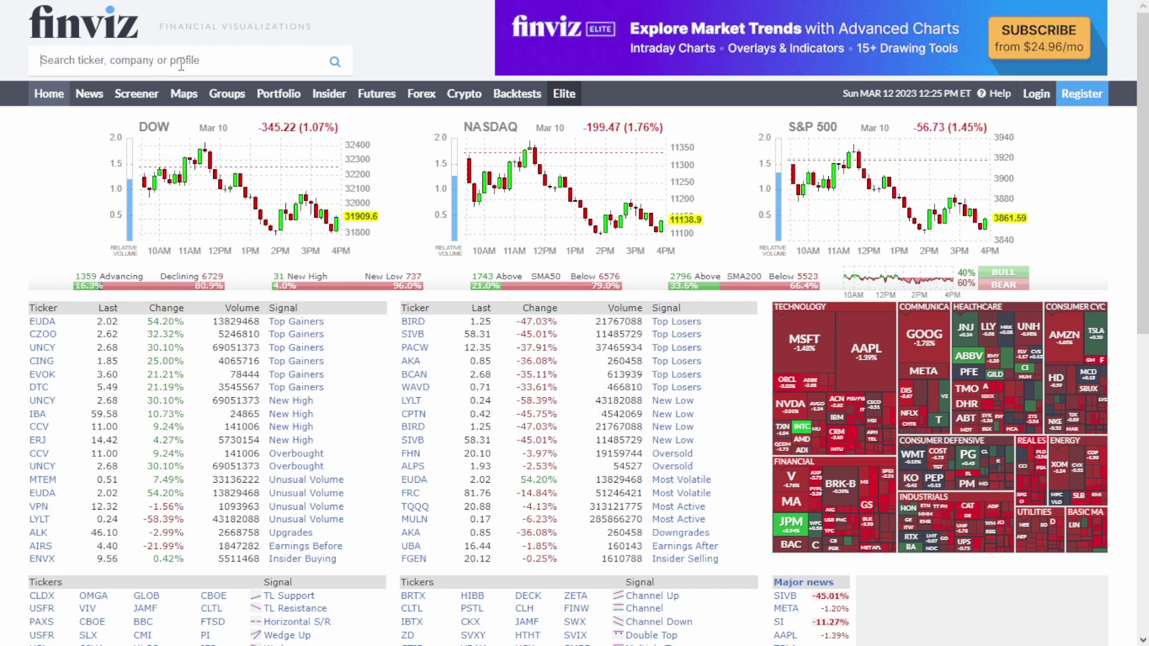
Open the stock Screener and look through the first page of listed companies.
left_click(147, 99)
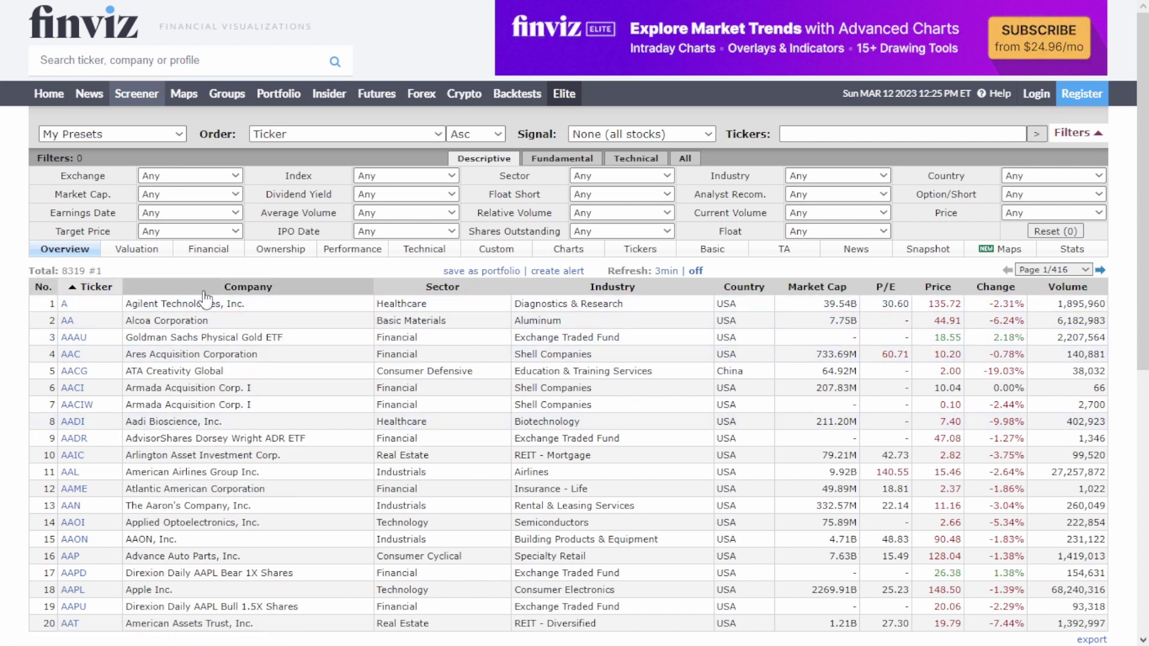
scroll(221, 378, "down", 3)
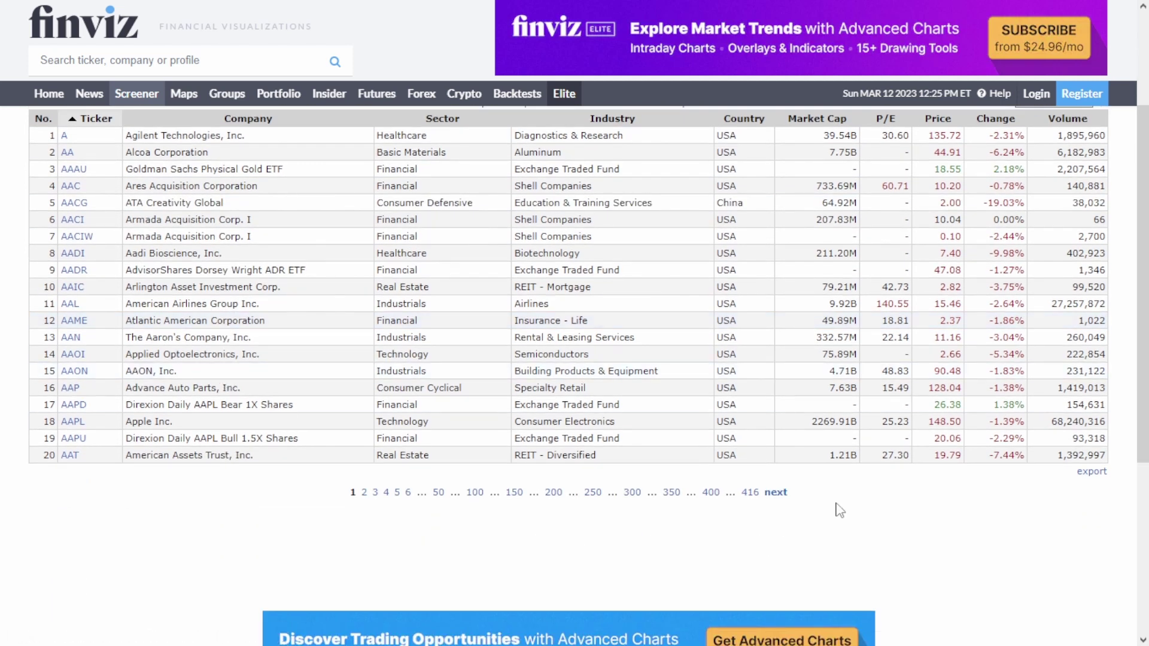
scroll(840, 510, "up", 3)
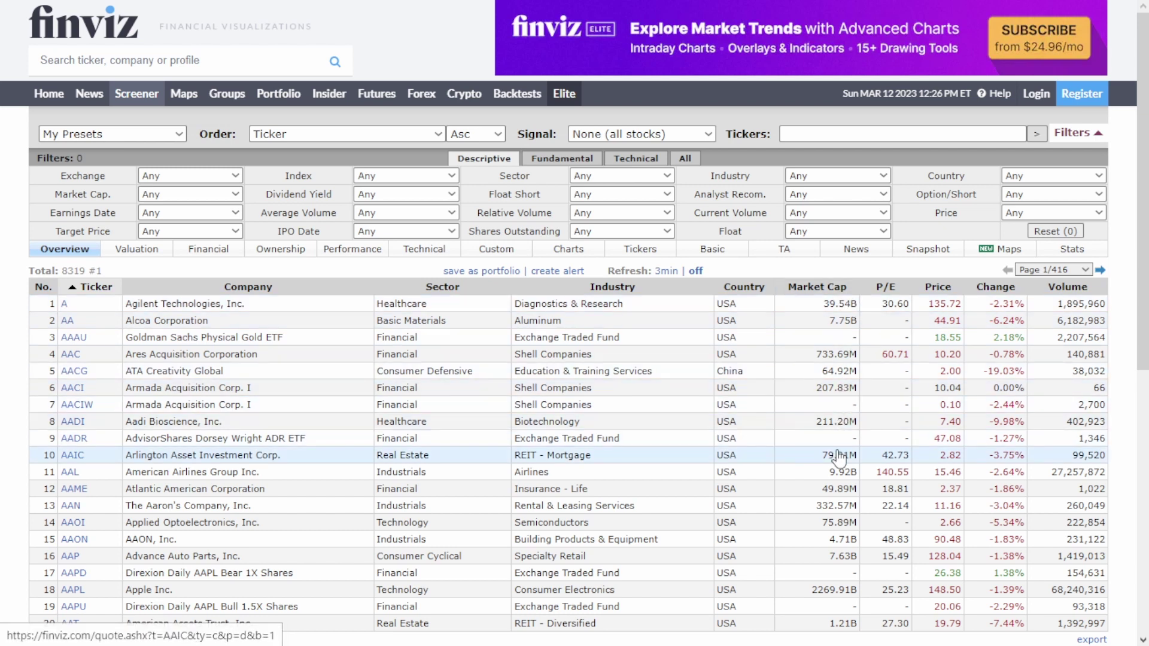
Sort the screener's stocks by Market Cap, first ascending and finally descending, and examine Apple's row.
left_click(819, 288)
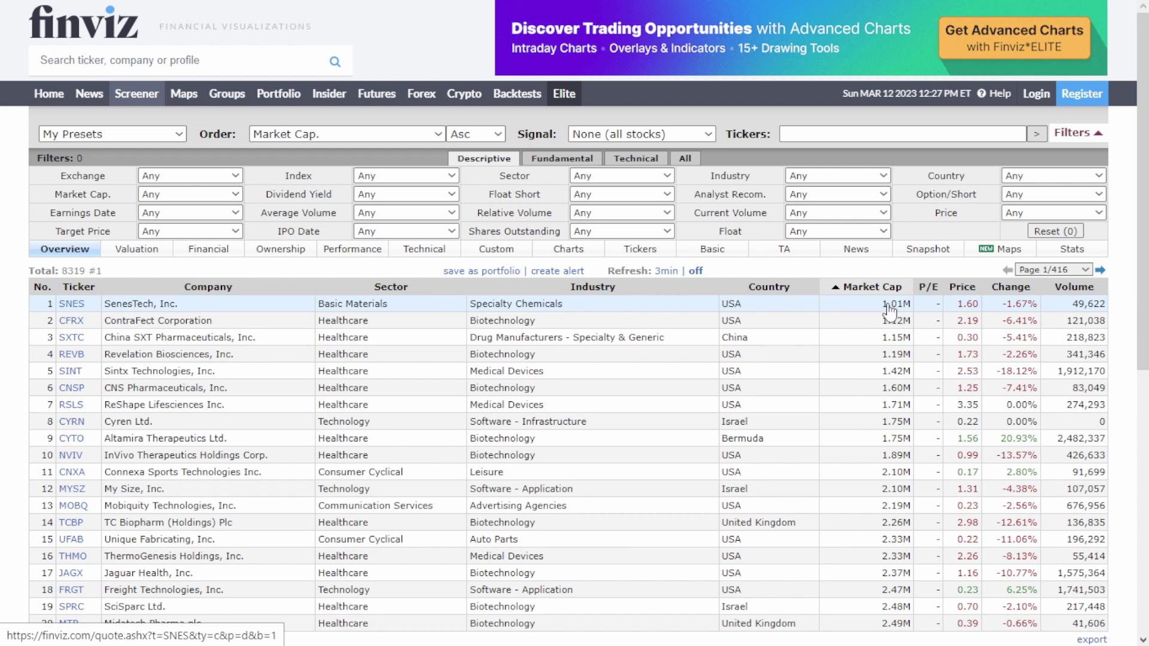
left_click(878, 288)
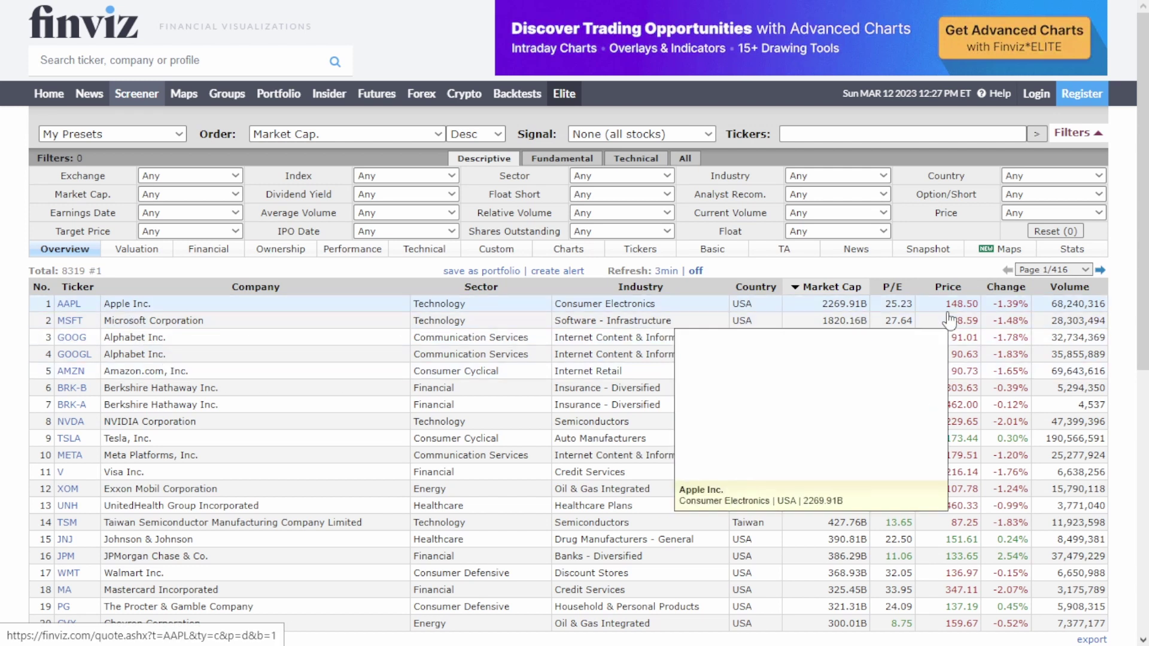
mouse_move(958, 322)
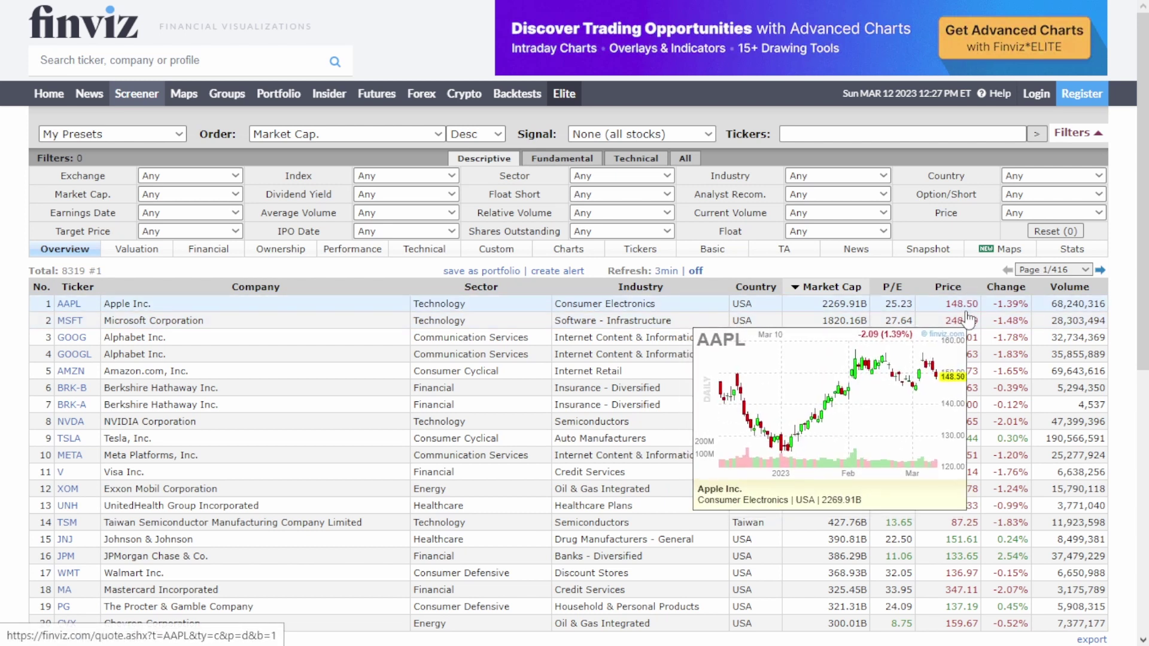
Compare the stocks sorted by Change in both directions and by Volume, ending with Volume in descending order.
left_click(1008, 293)
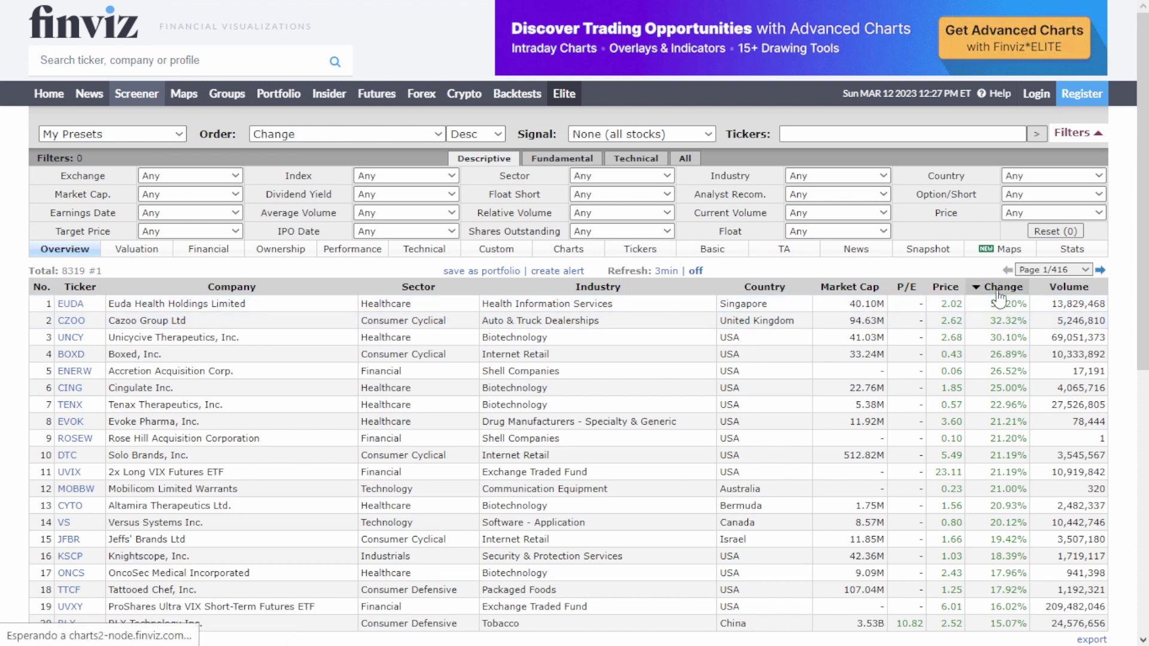
left_click(998, 289)
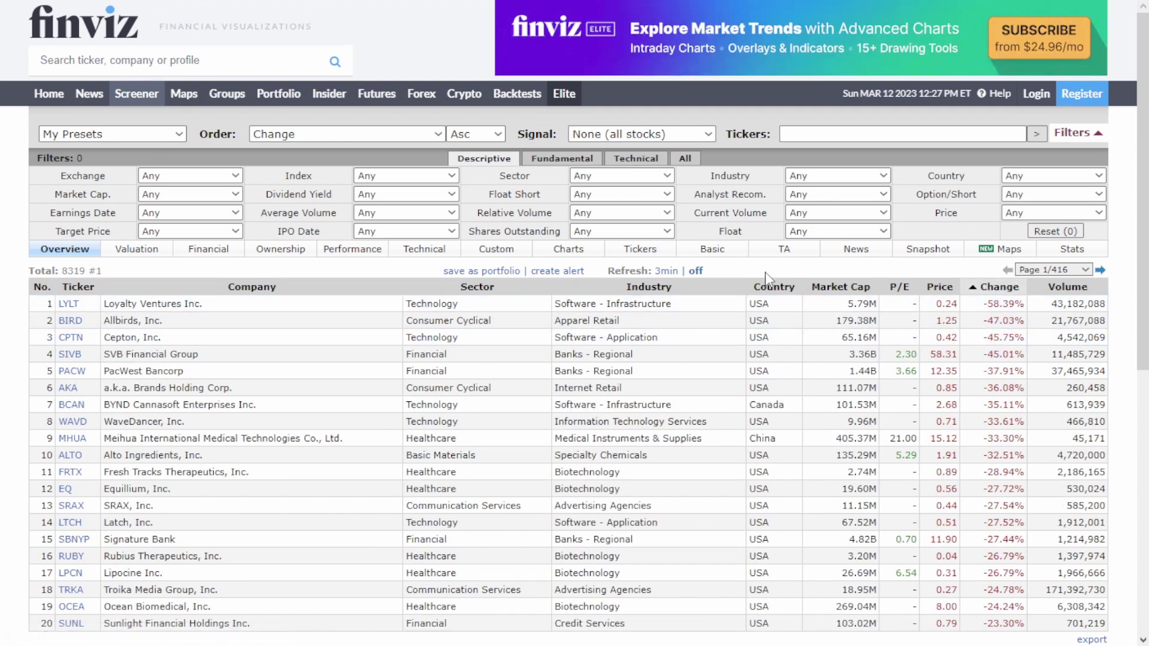
left_click(1081, 293)
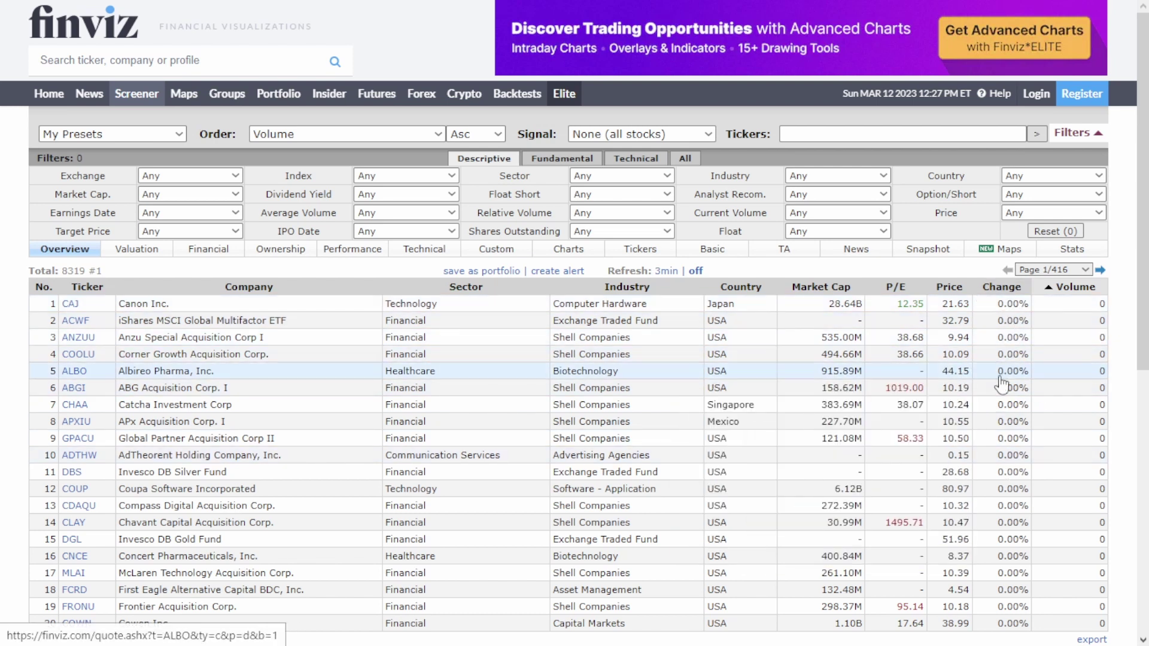
left_click(1075, 287)
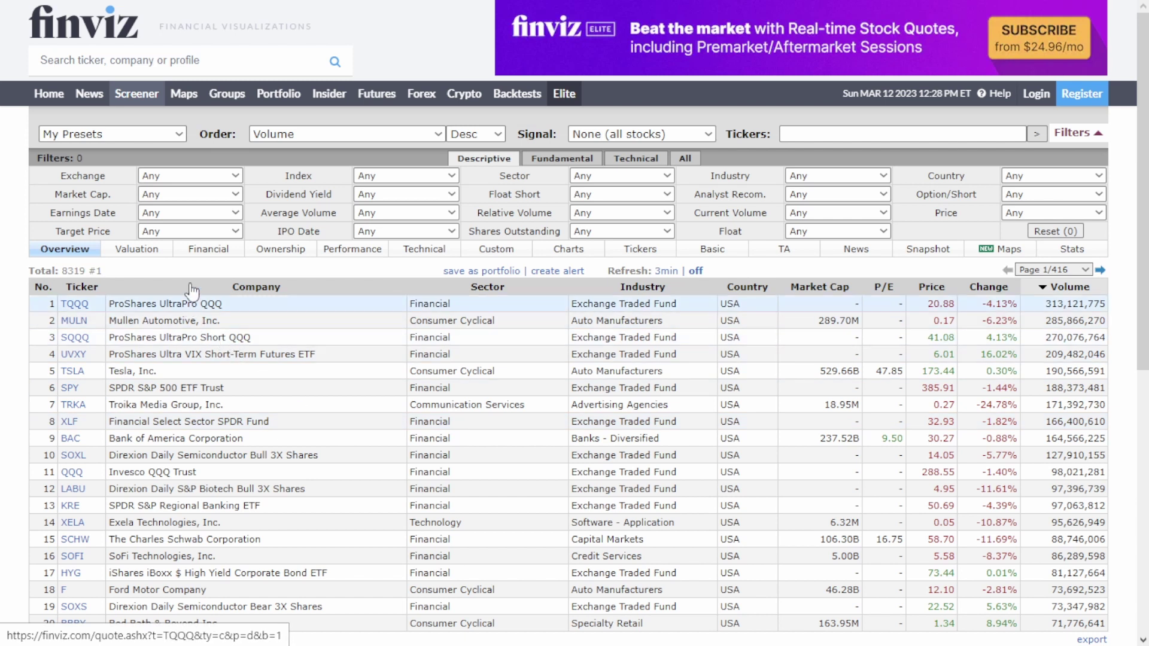
Show the Valuation view of the screener and examine the stocks sorted by P/E in descending order.
left_click(137, 249)
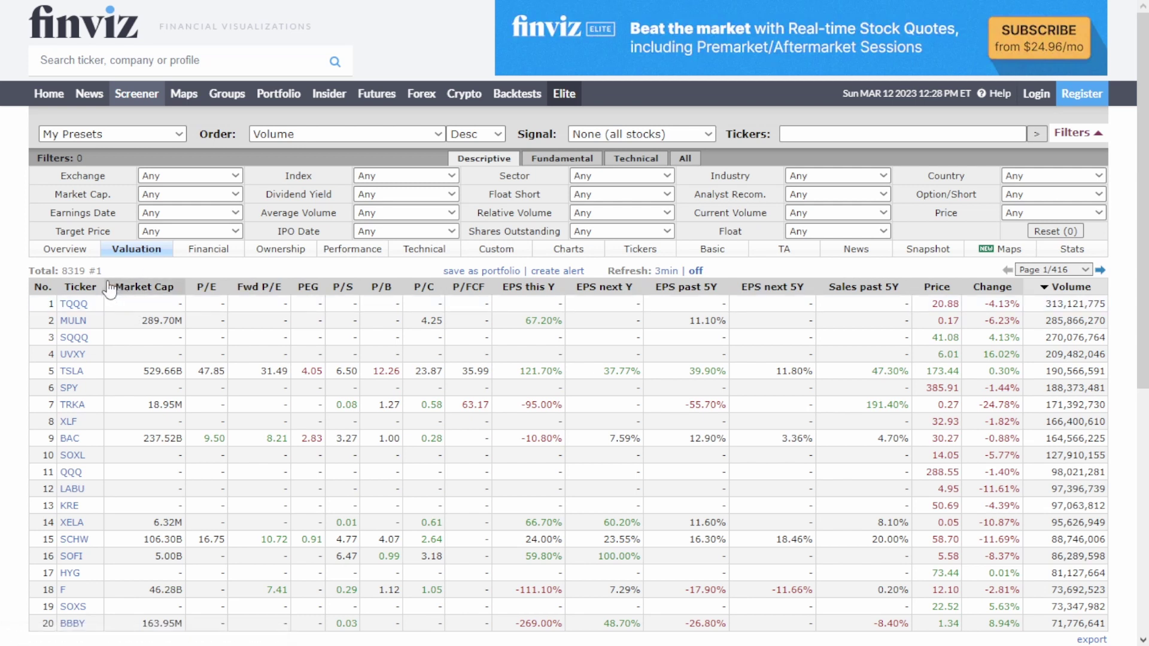
left_click(207, 291)
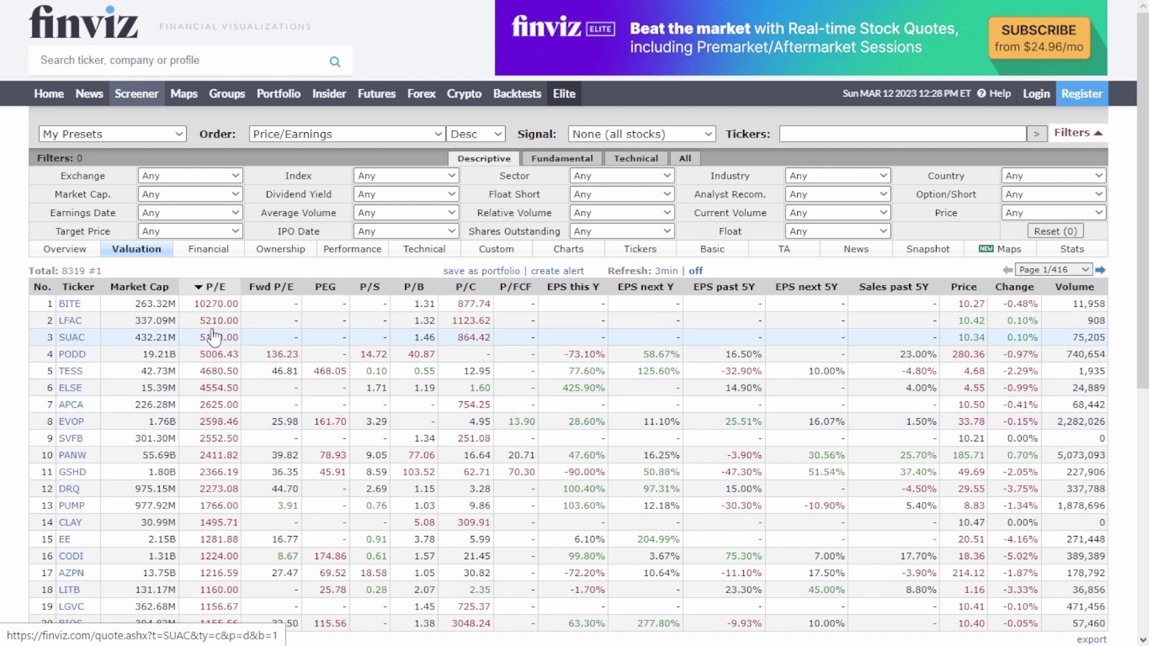
left_click(78, 250)
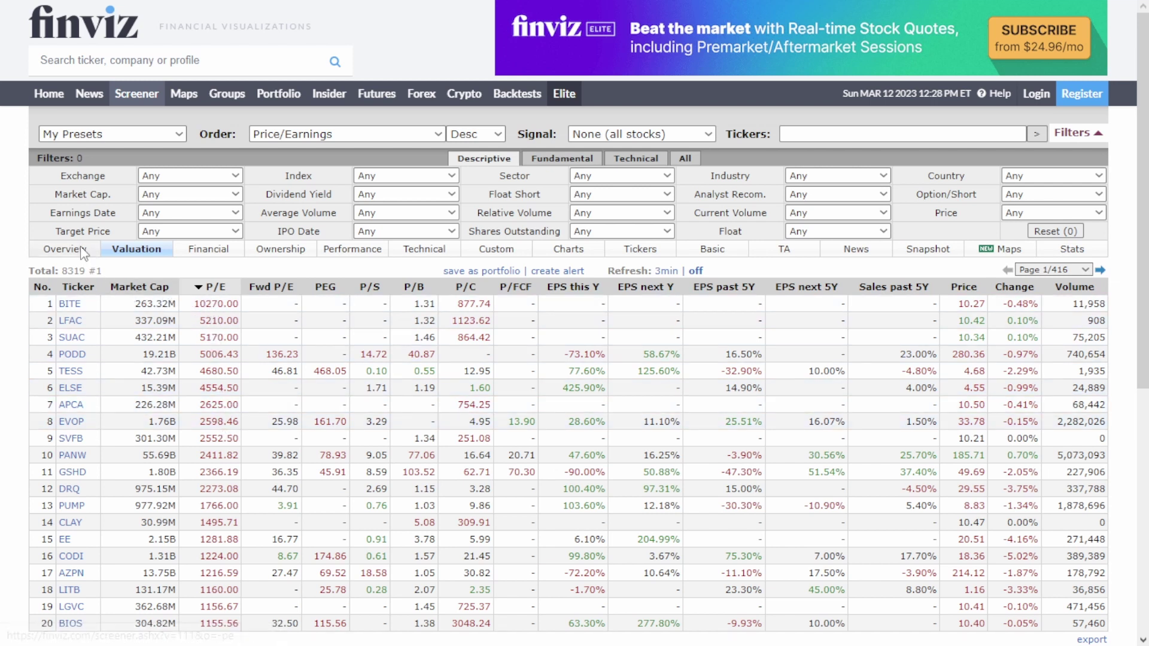
left_click(142, 249)
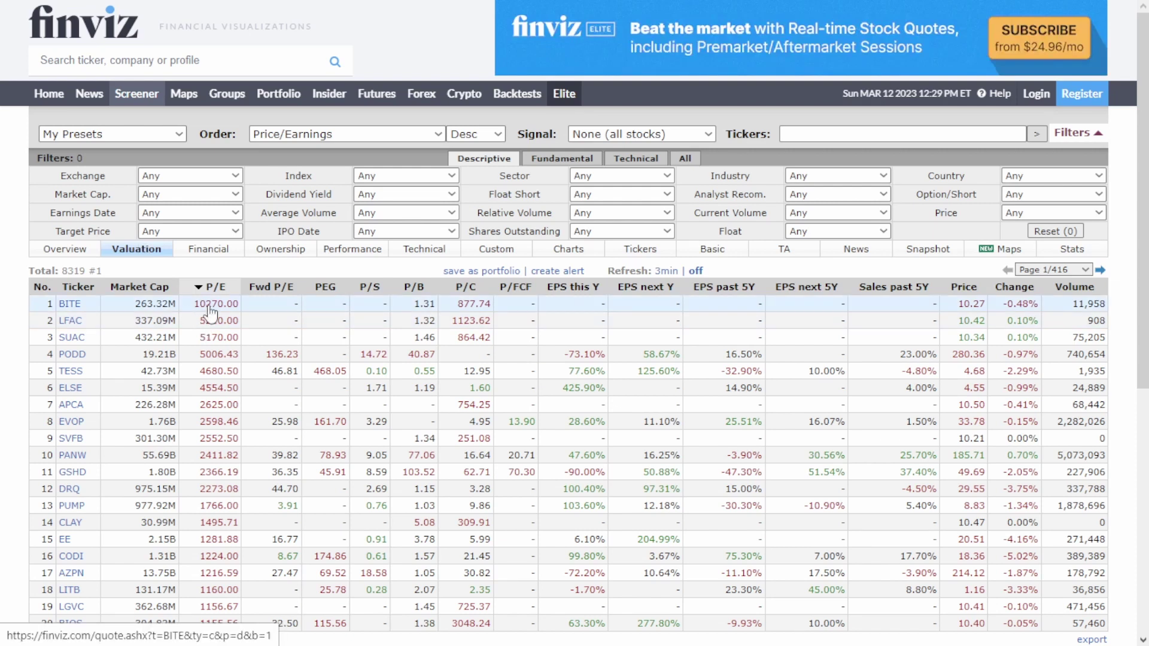
mouse_move(962, 325)
mouse_move(76, 308)
Sort the valuation table by P/B, examining the descending order first and finishing with ascending order.
left_click(369, 288)
left_click(407, 293)
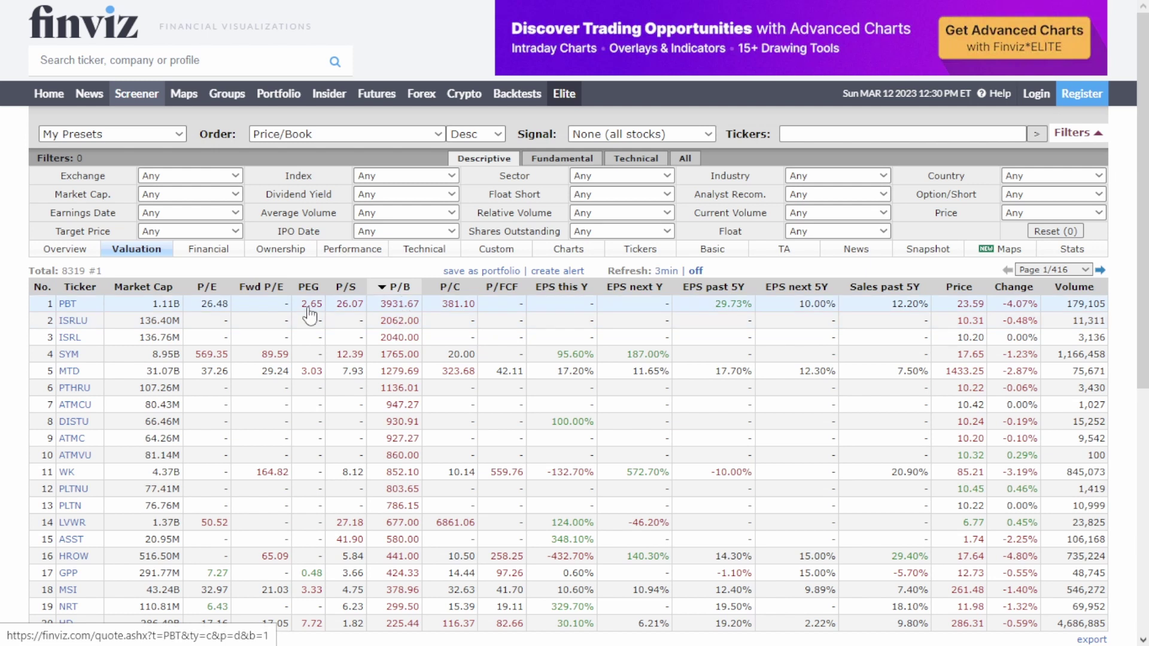
mouse_move(89, 320)
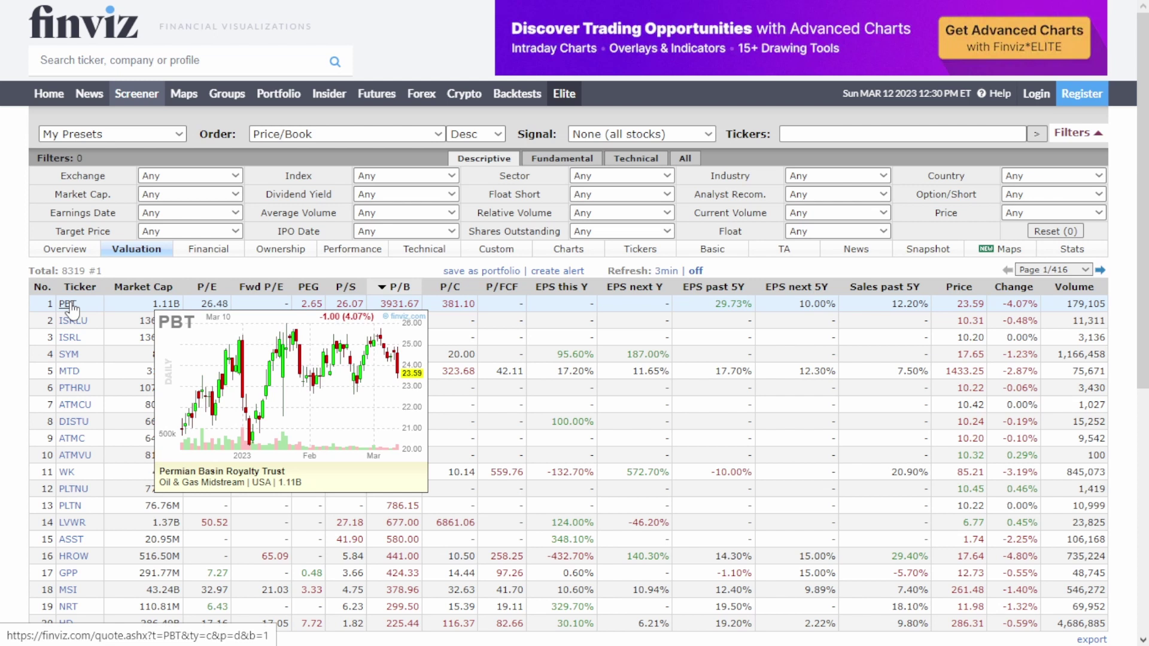
left_click(406, 290)
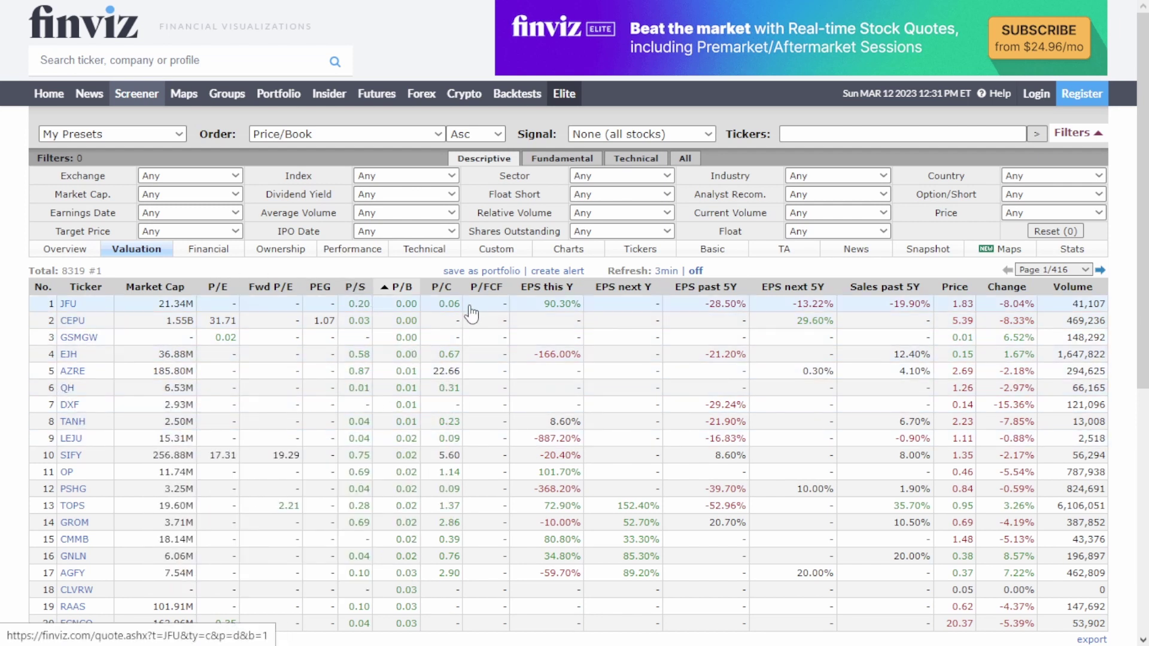
Compare the stocks sorted by EPS this Y in both directions and by EPS past 5Y, ending with EPS past 5Y in descending order.
left_click(558, 293)
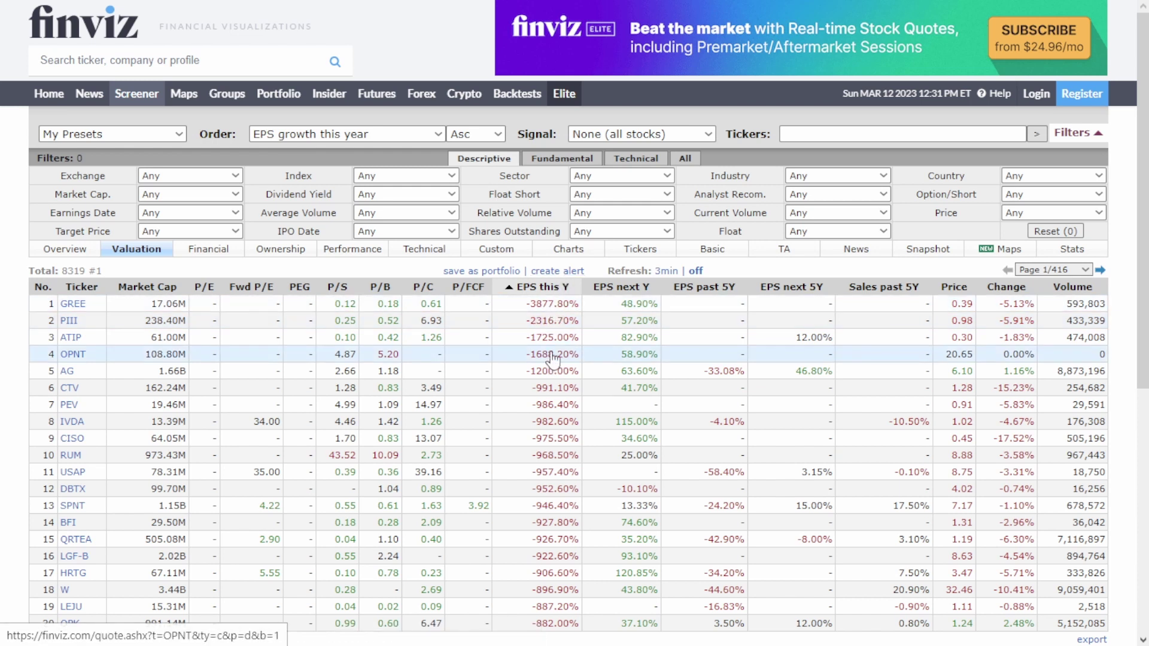
left_click(547, 292)
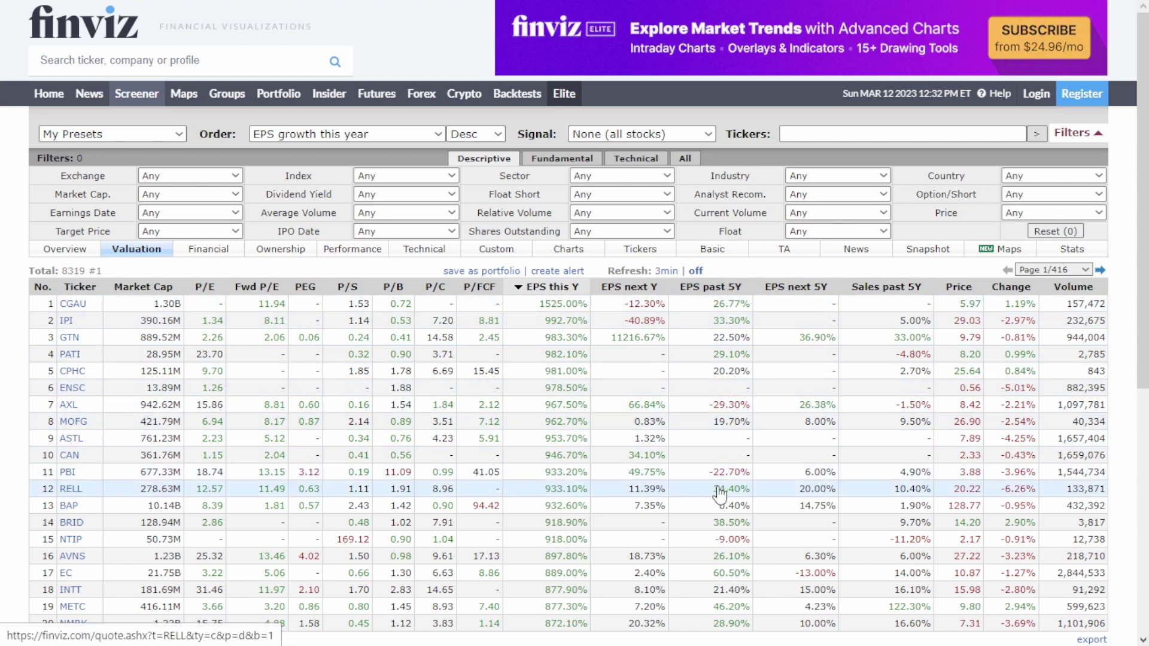
left_click(724, 290)
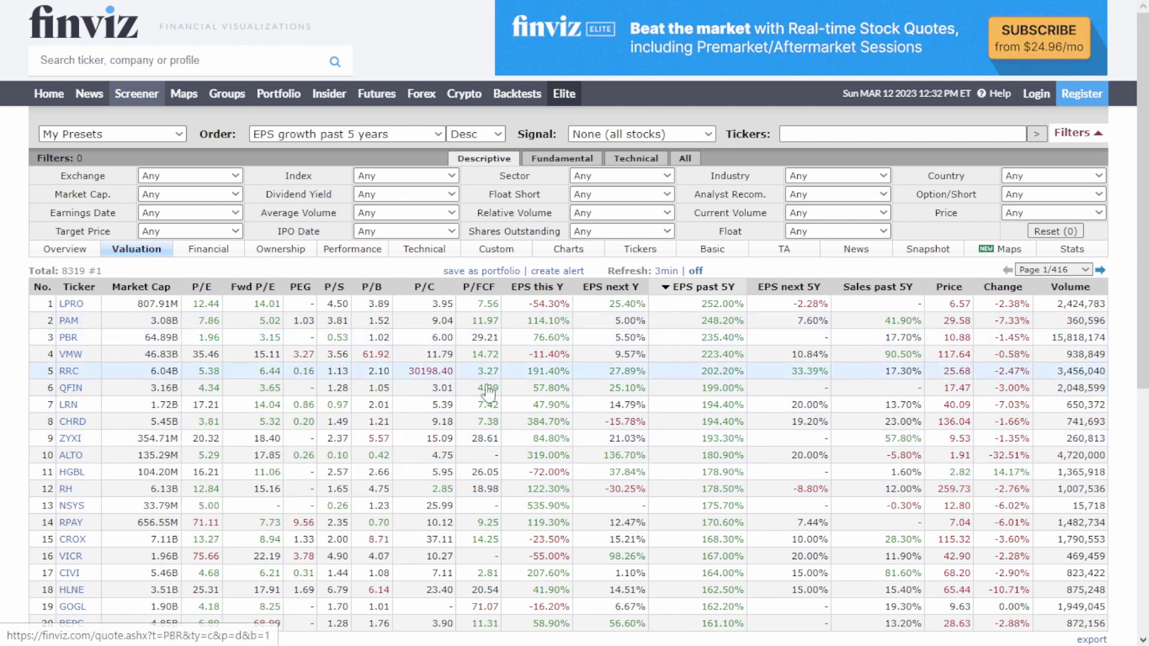
left_click(726, 293)
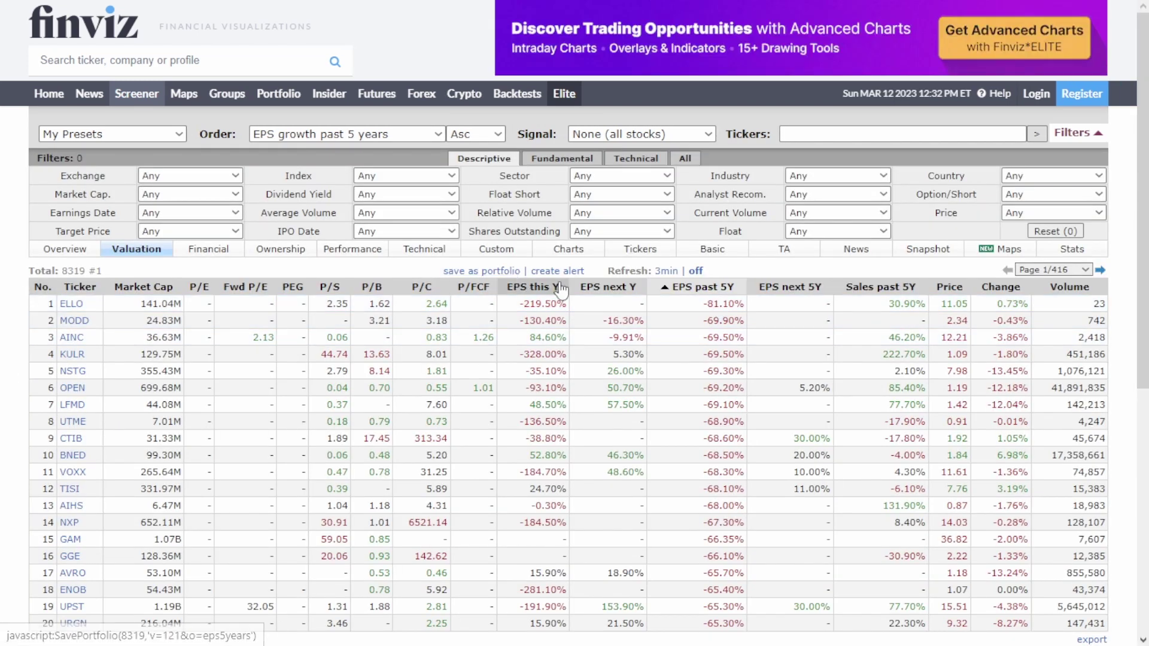
left_click(688, 288)
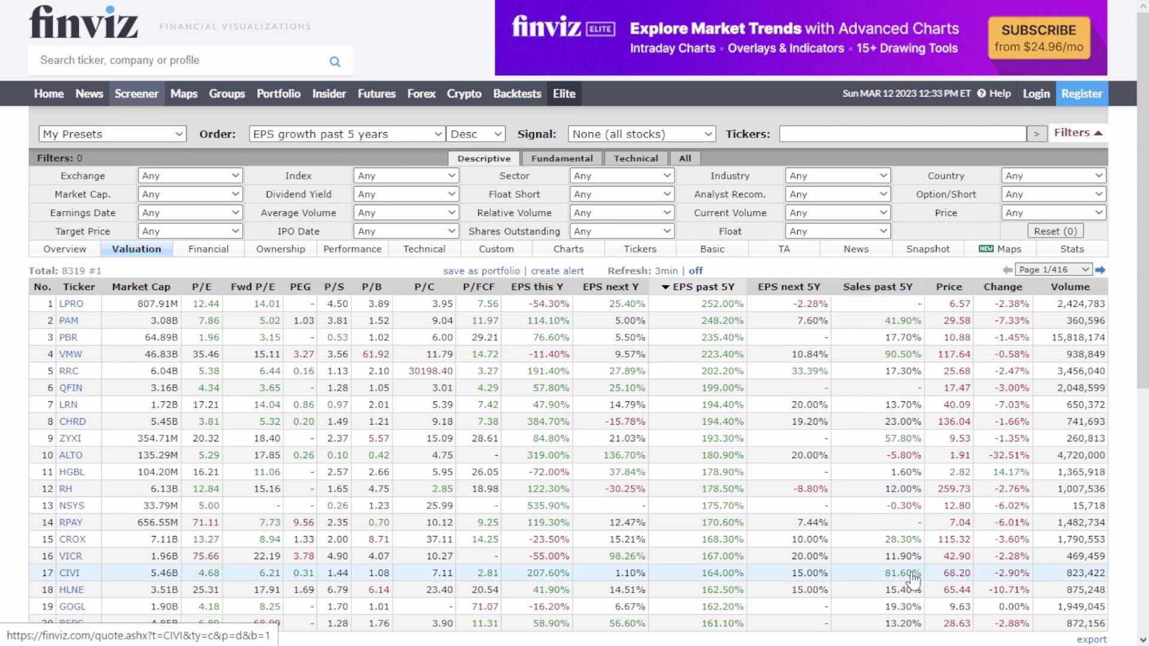
Sort the valuation table by Sales past 5Y in descending order and examine the top stocks.
left_click(900, 295)
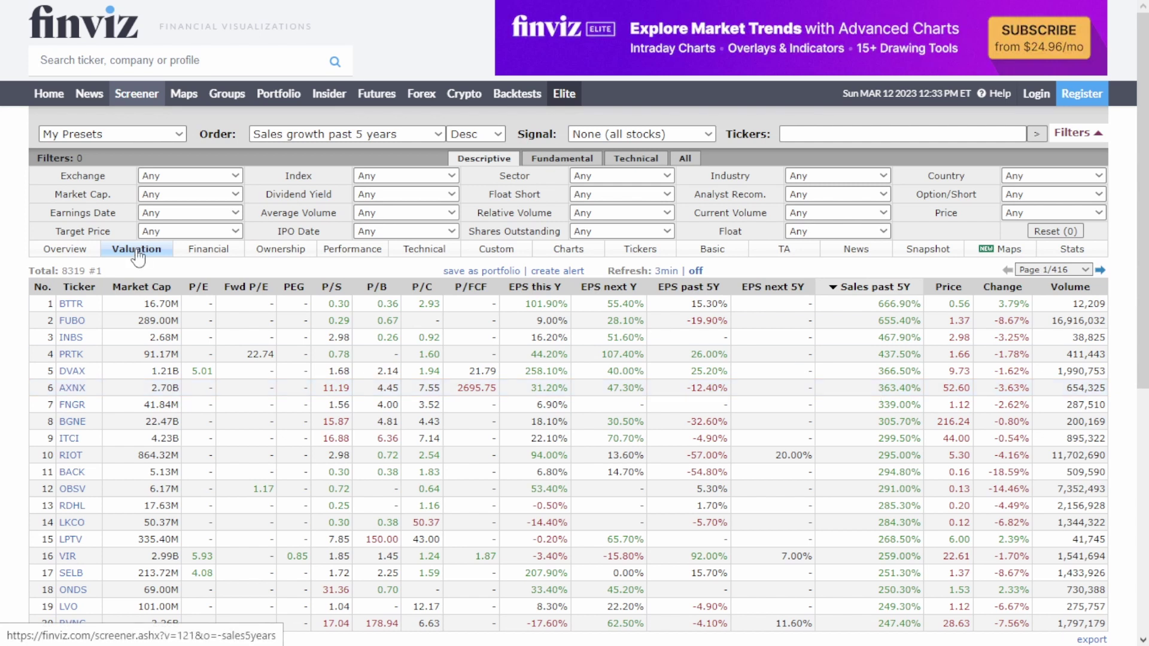
mouse_move(72, 314)
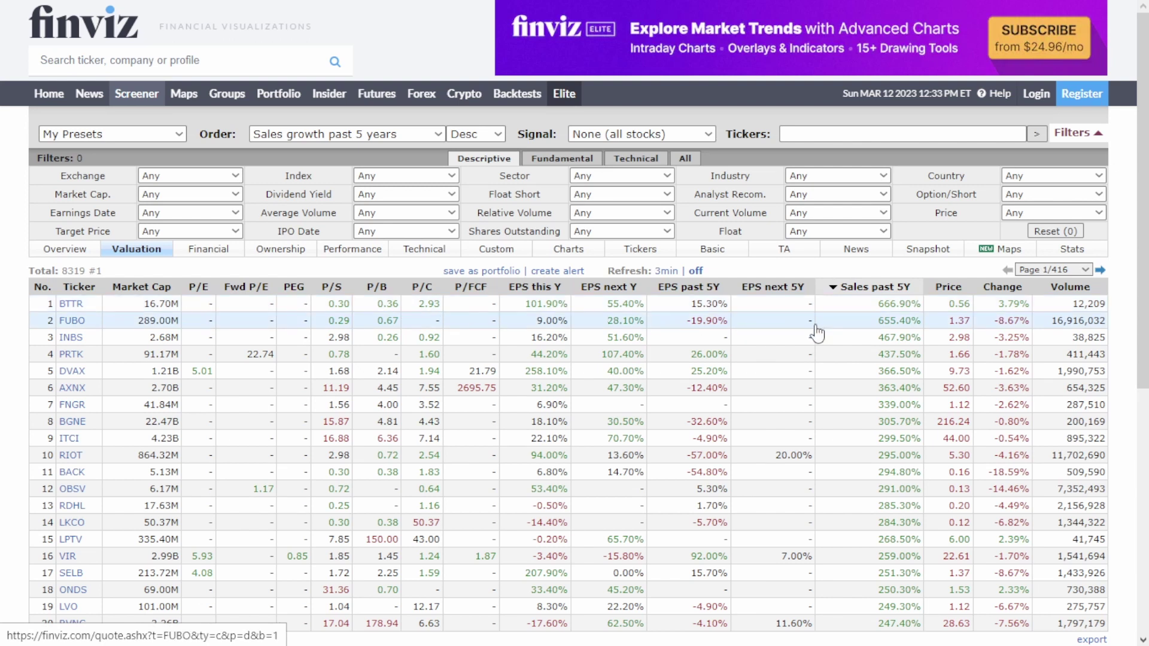
mouse_move(916, 310)
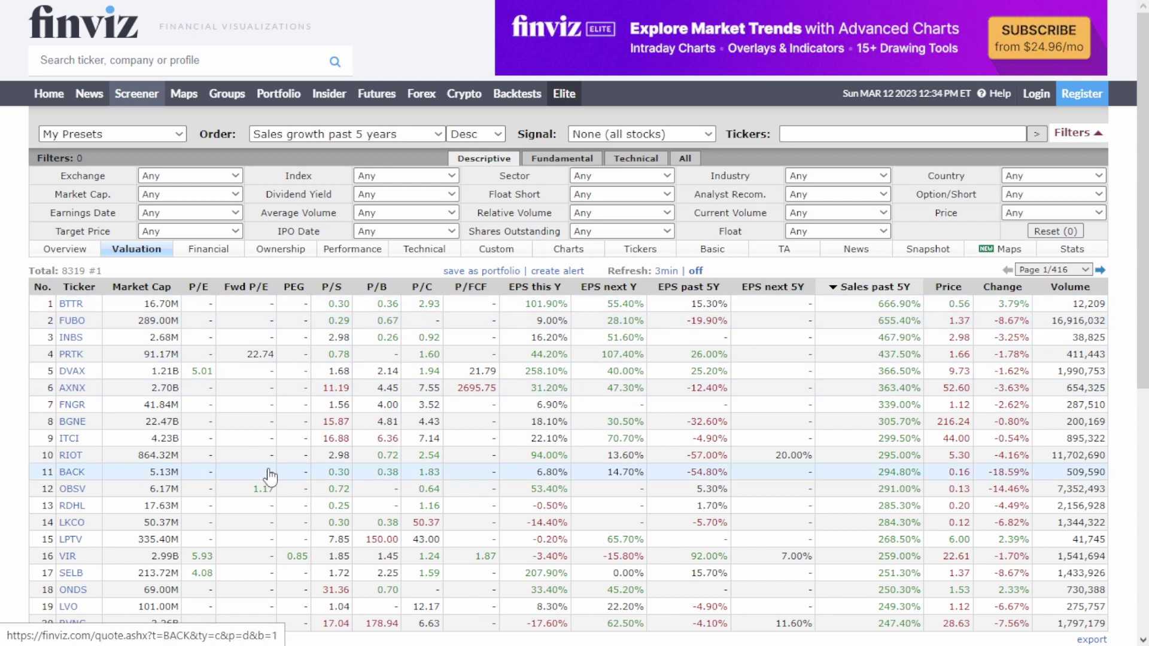
Show the Financial view and sort it by Dividend, previewing SEA's chart in descending order and finishing with ascending order.
left_click(215, 258)
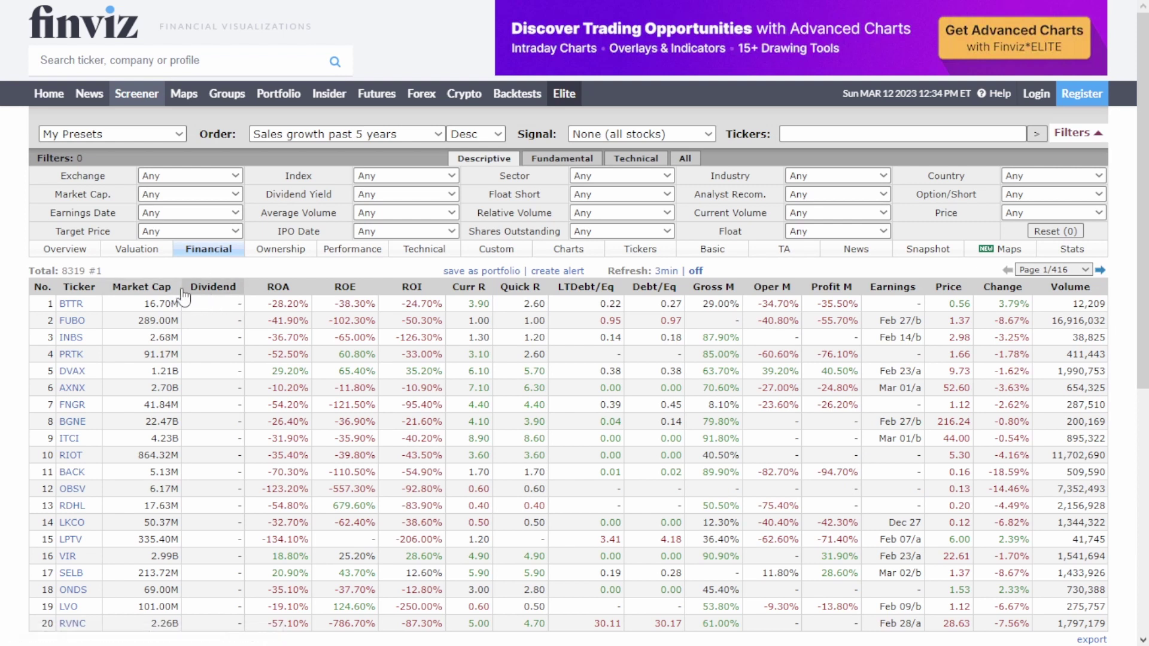
left_click(216, 292)
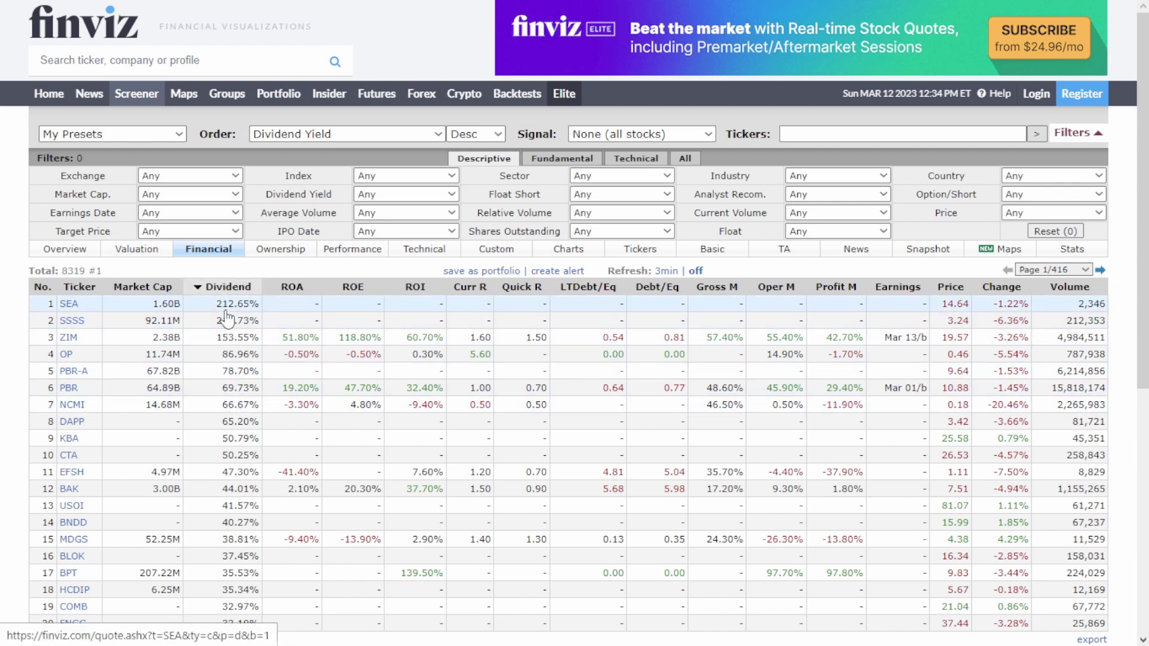
mouse_move(78, 314)
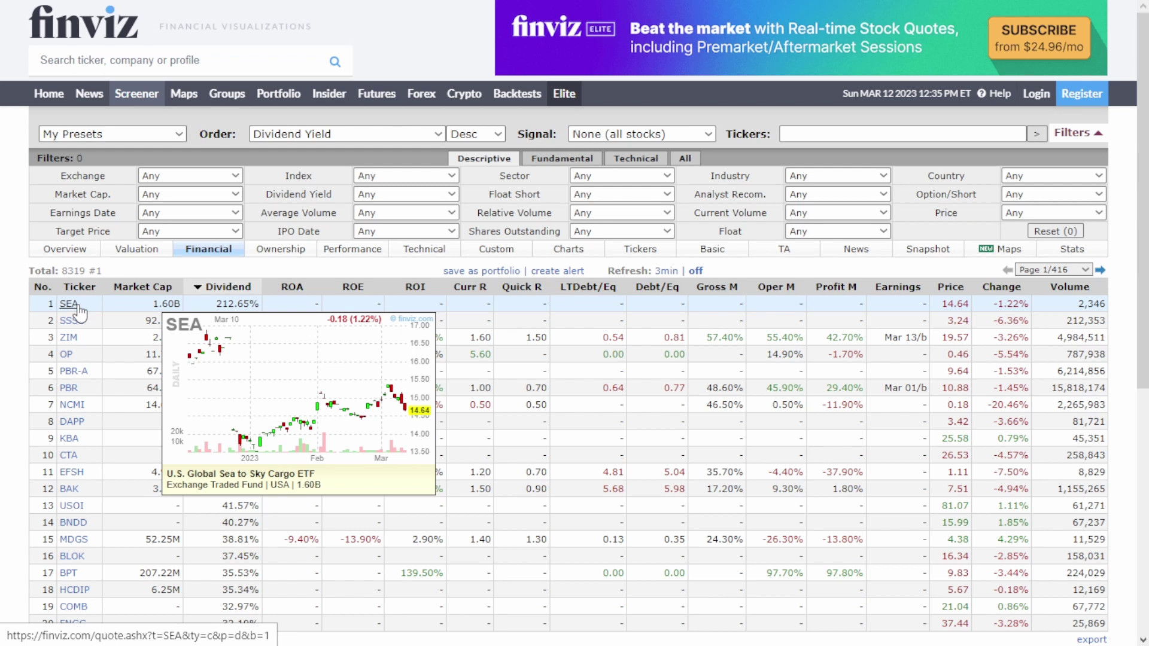
left_click(235, 290)
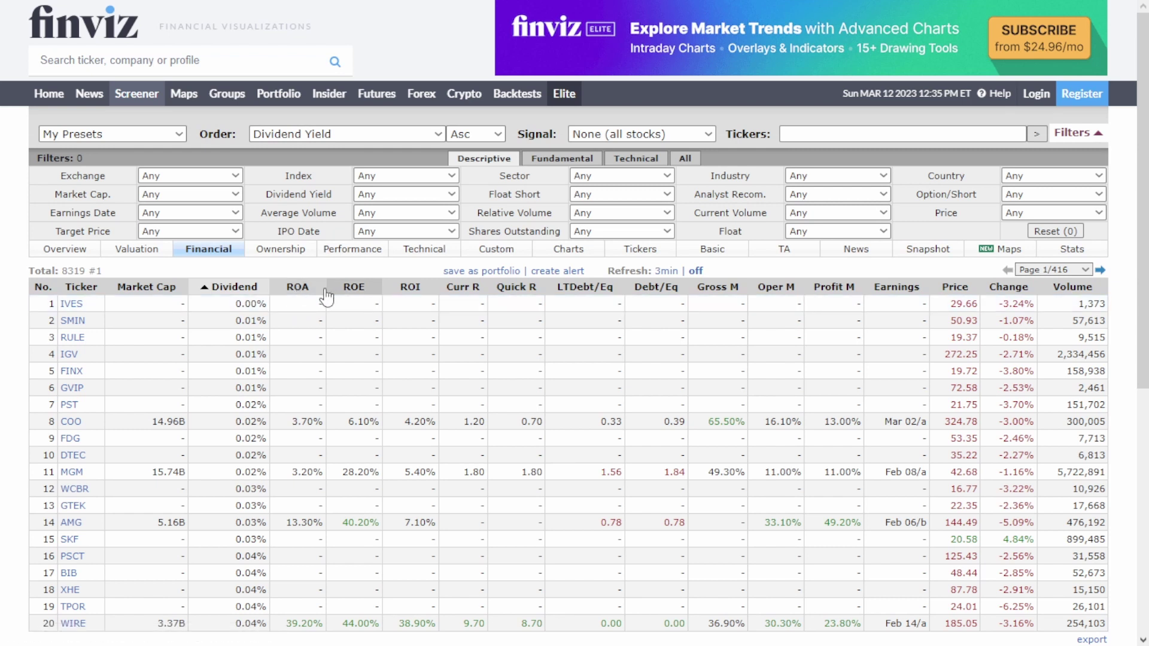
Compare the stocks sorted by ROI, ascending and descending, and by Current Ratio, descending and finally ascending.
left_click(417, 288)
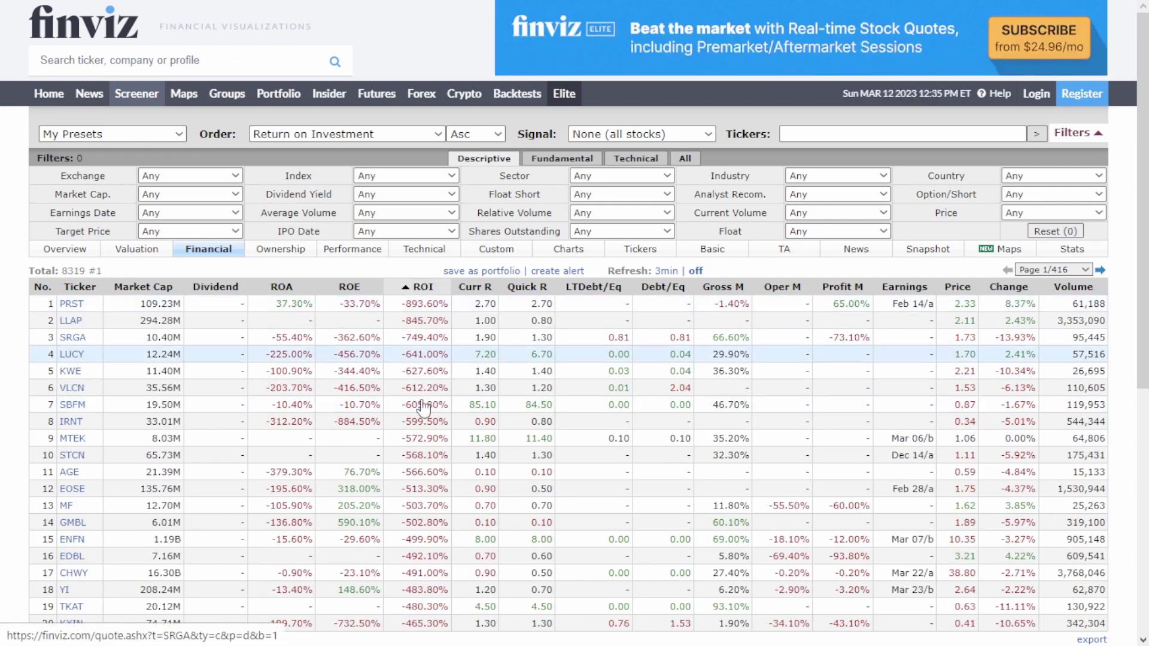
left_click(419, 287)
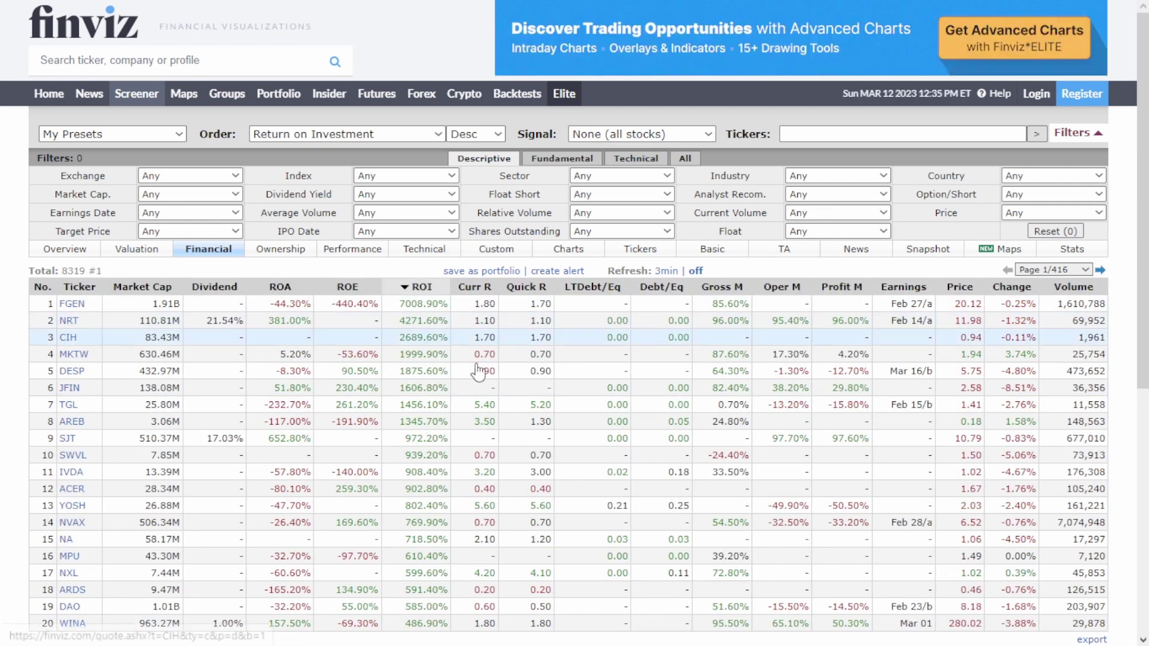
left_click(480, 292)
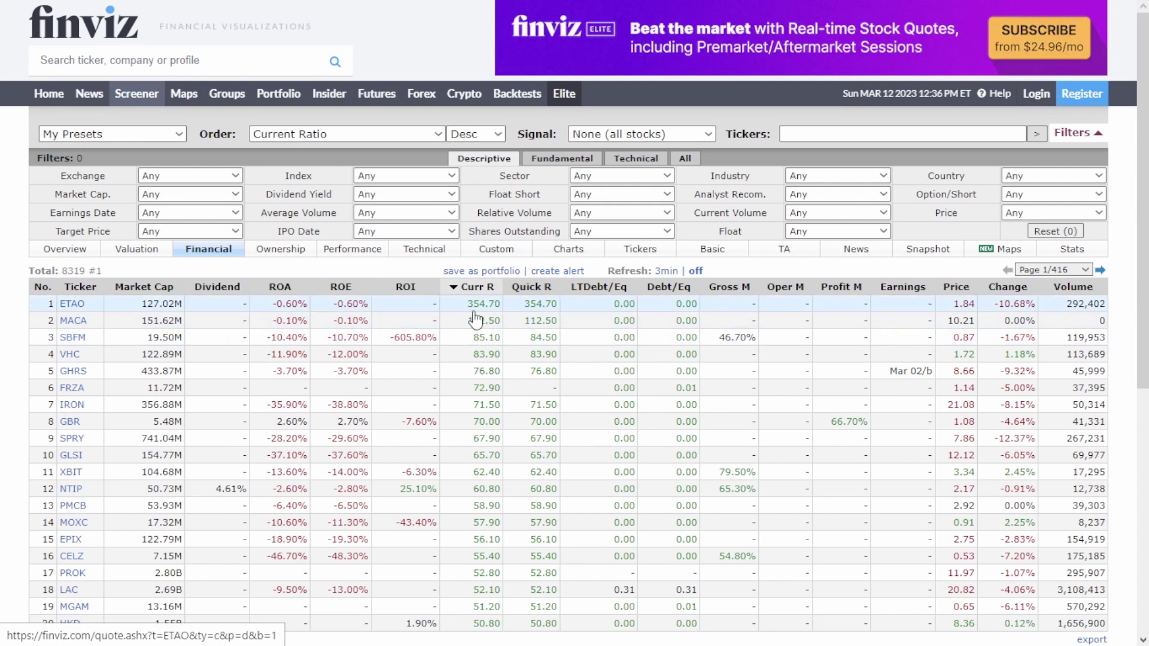
left_click(494, 290)
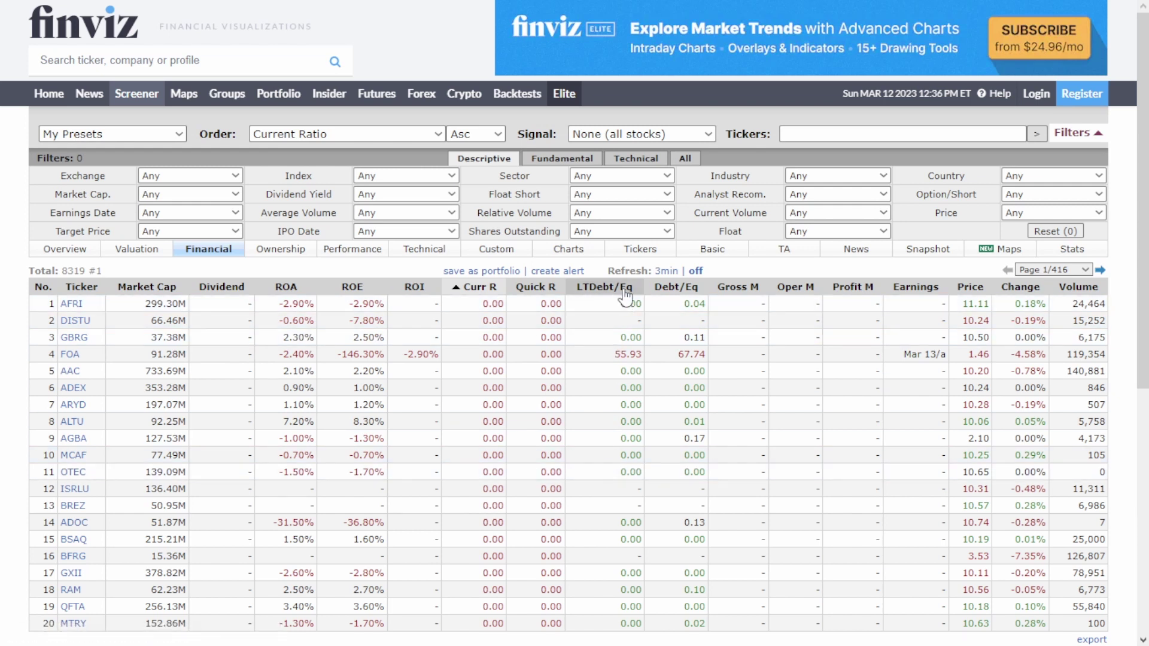
Examine the stocks sorted by Debt/Eq in ascending and descending order, and by Gross Margin in descending order.
left_click(687, 300)
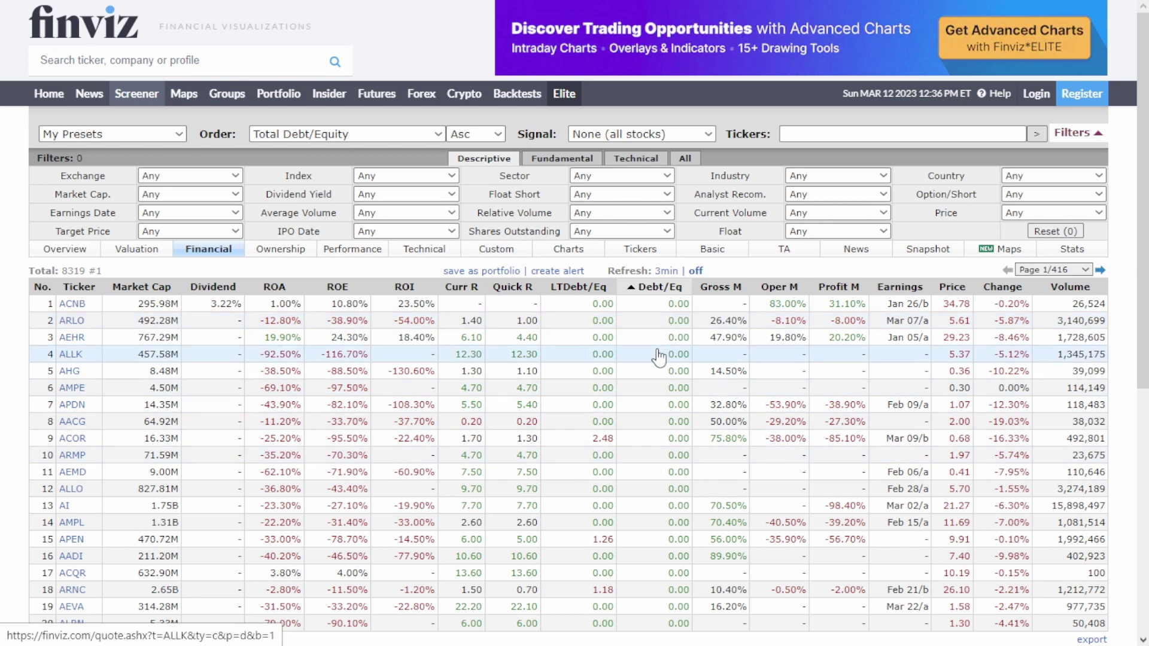
left_click(669, 295)
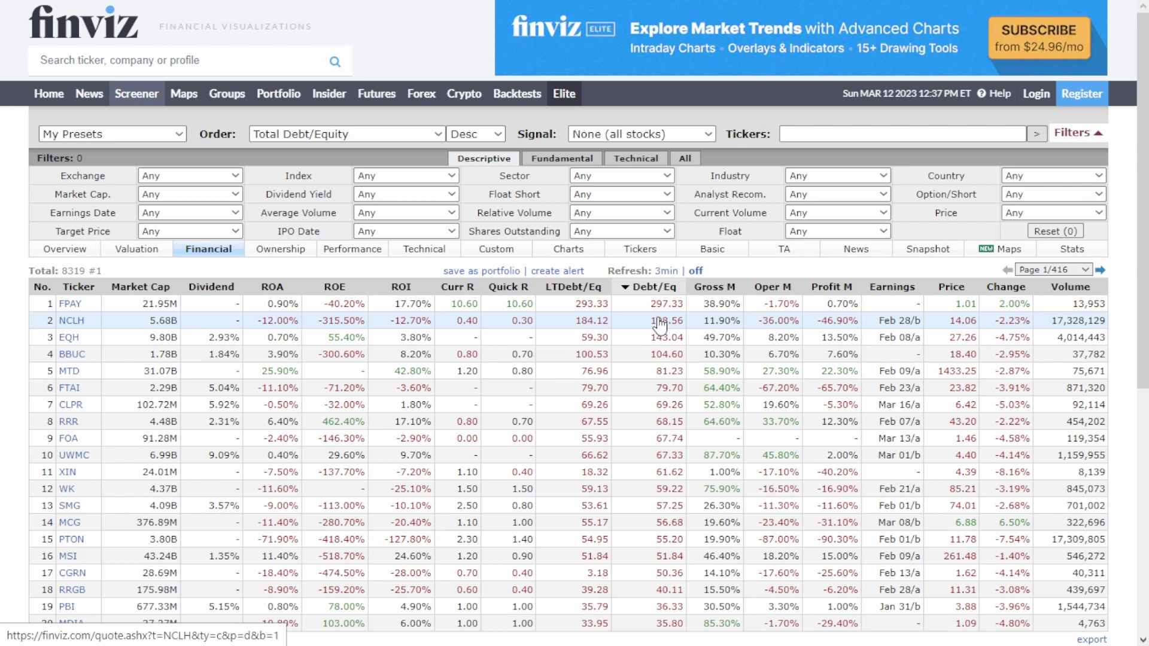
left_click(721, 295)
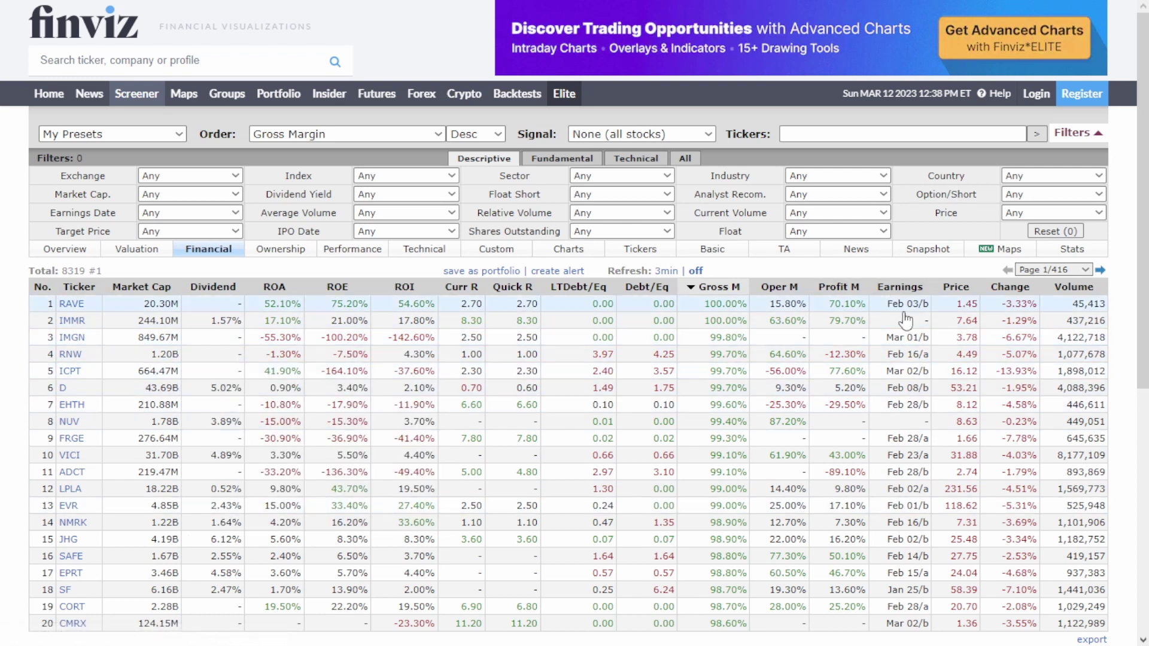
Show the Ownership view and sort it by Insider Own, previewing YPF's chart in descending order and finishing with ascending order.
left_click(281, 251)
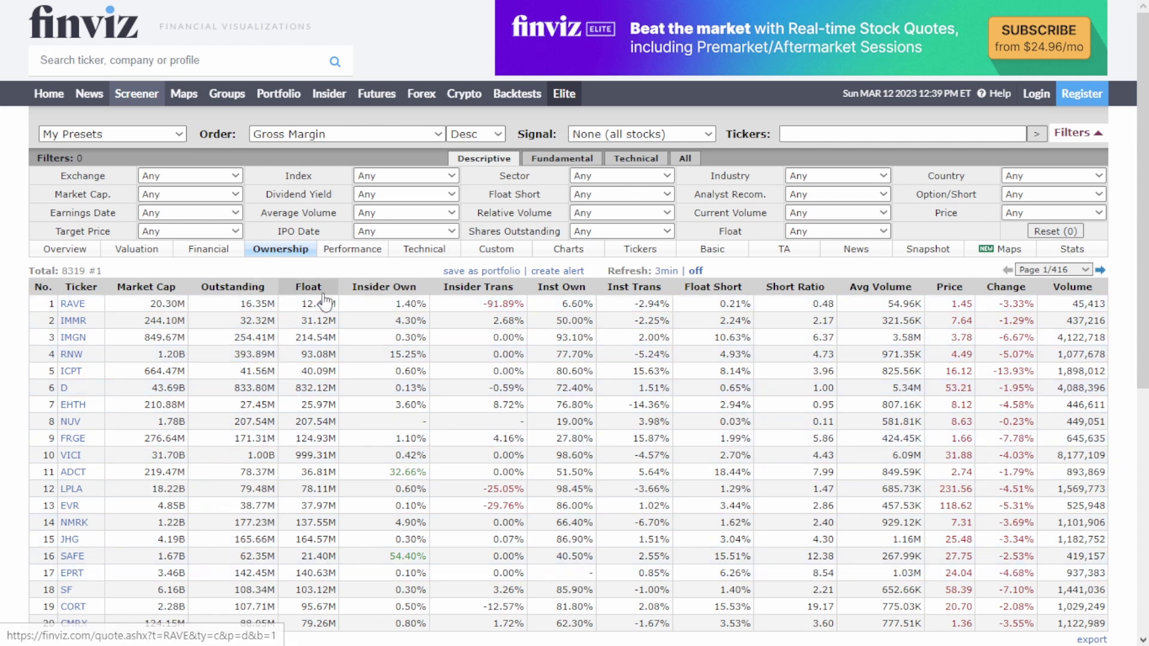
left_click(366, 290)
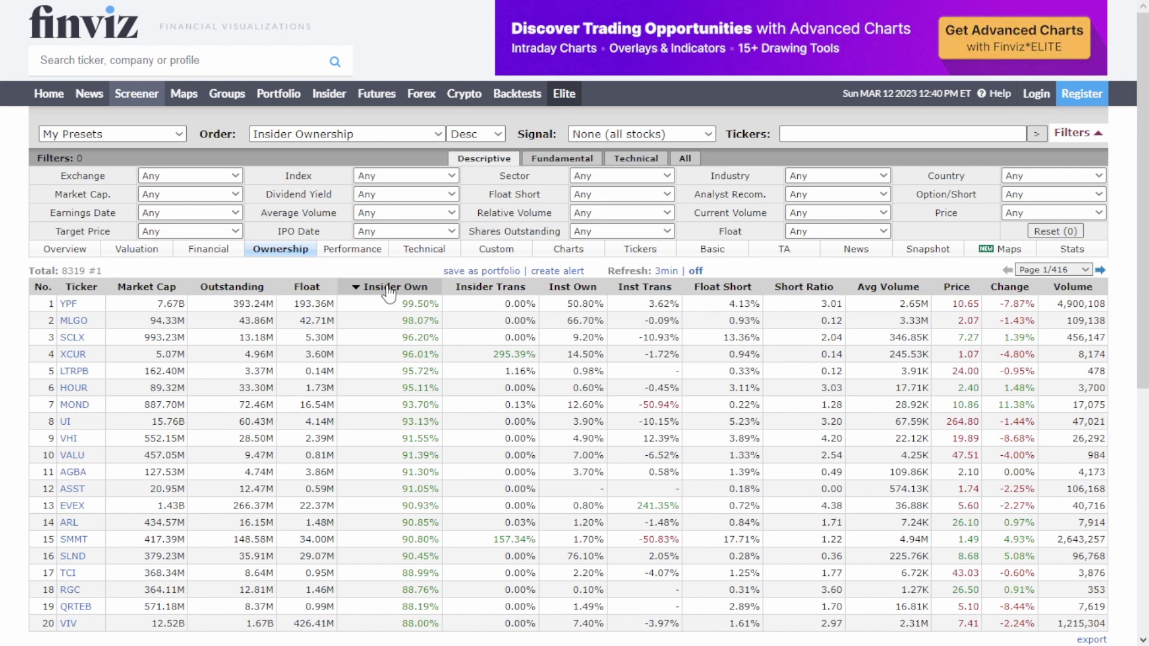
mouse_move(70, 307)
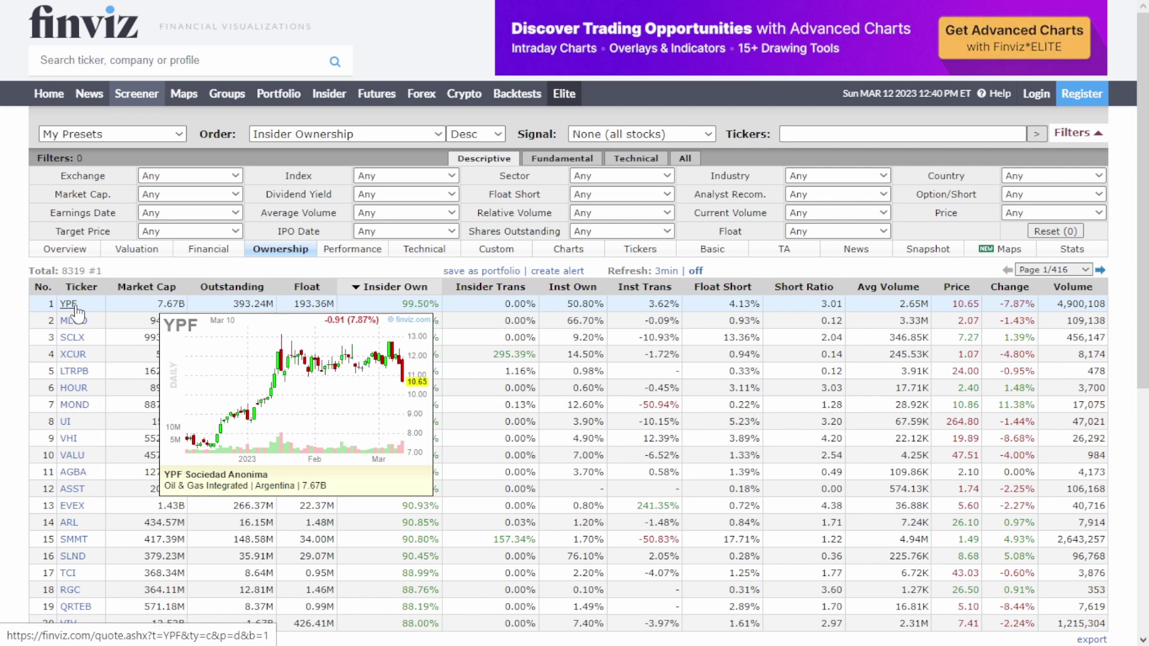
left_click(411, 290)
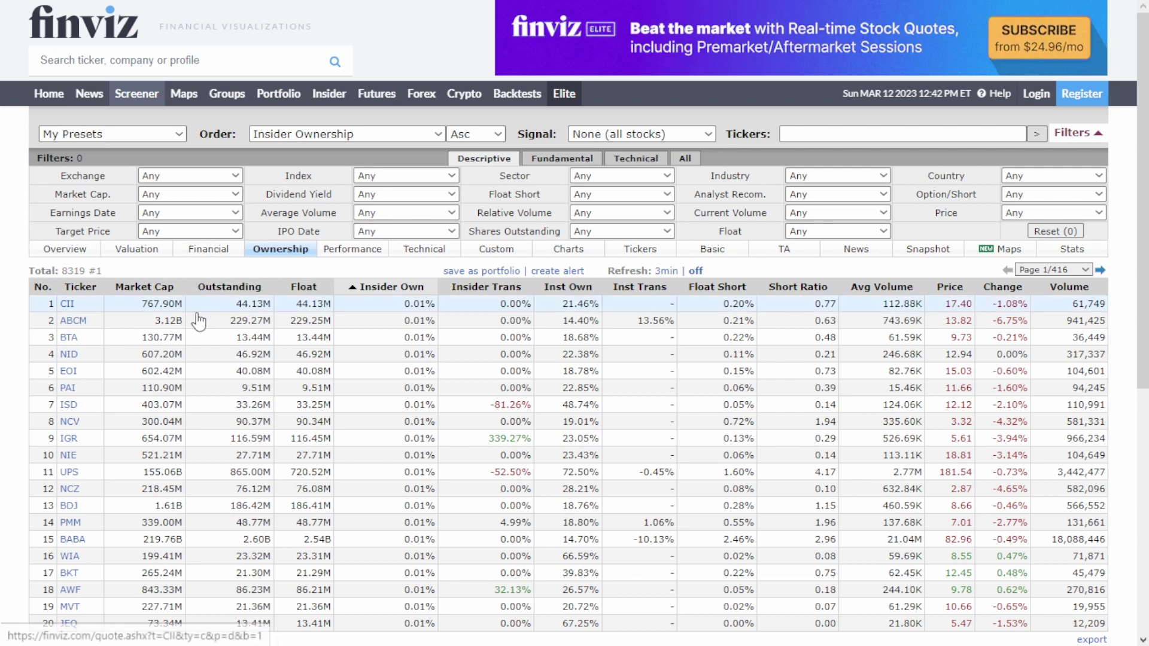
Filter the stocks to a dividend yield over 4% and a P/E under 10.
left_click(452, 195)
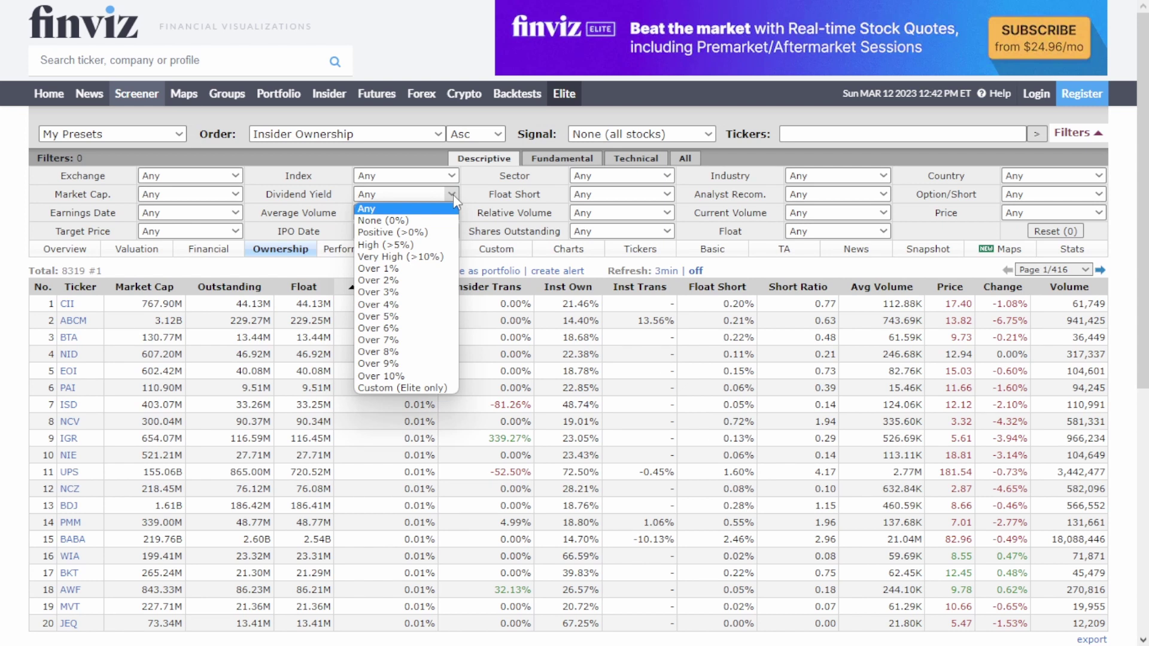
left_click(415, 293)
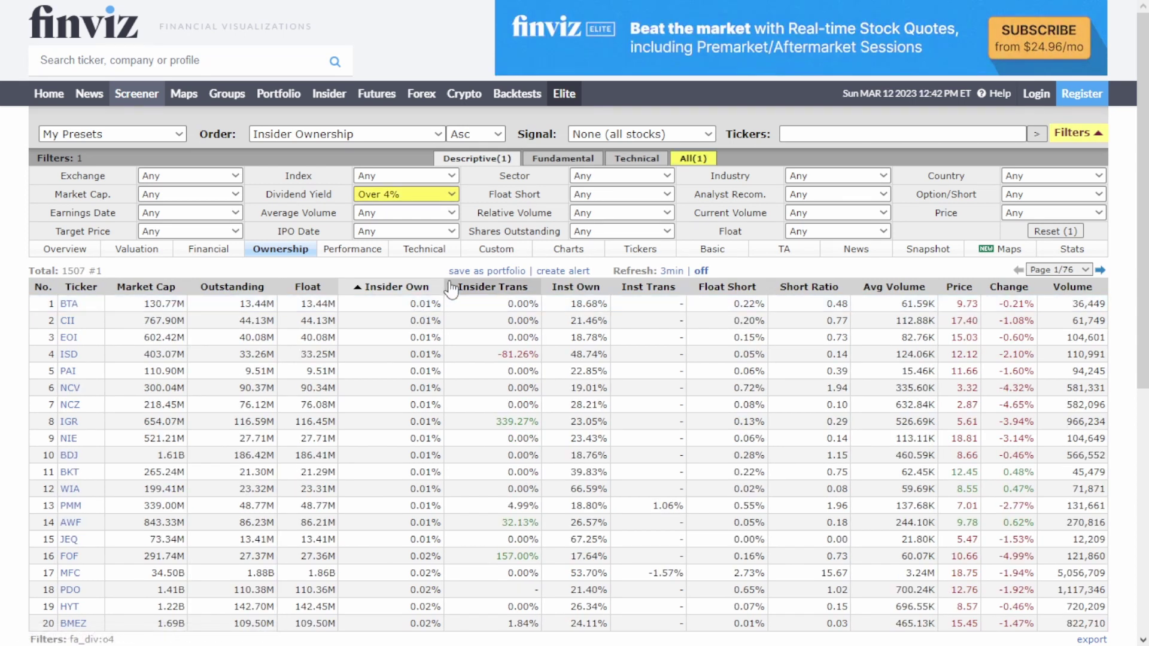
left_click(548, 163)
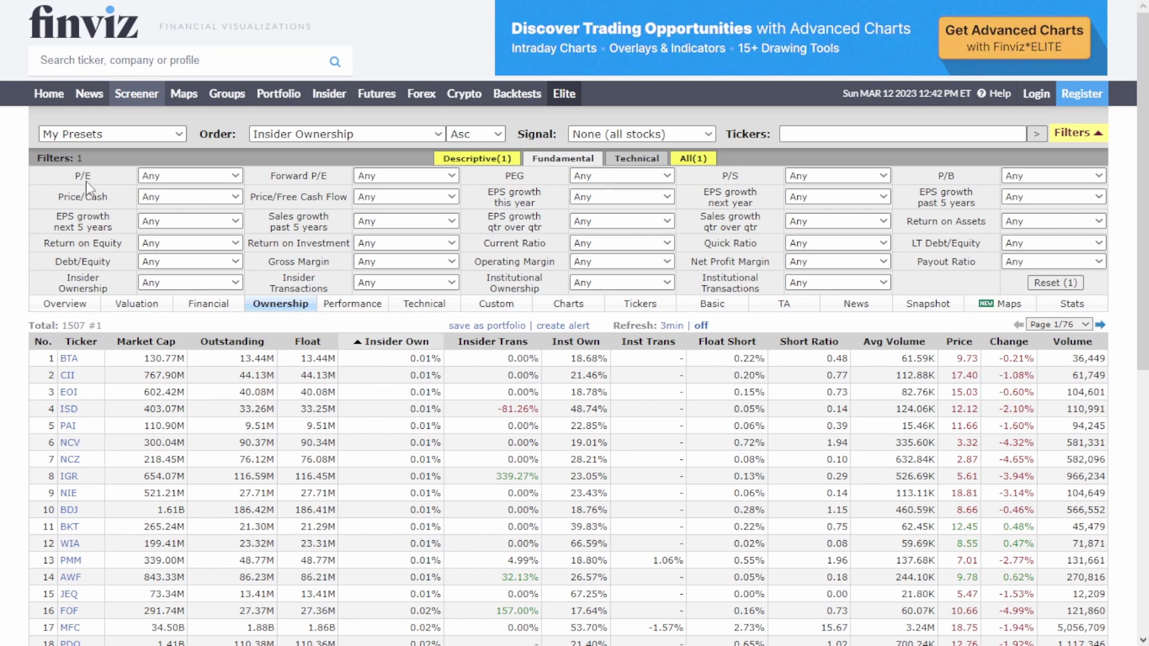
left_click(236, 175)
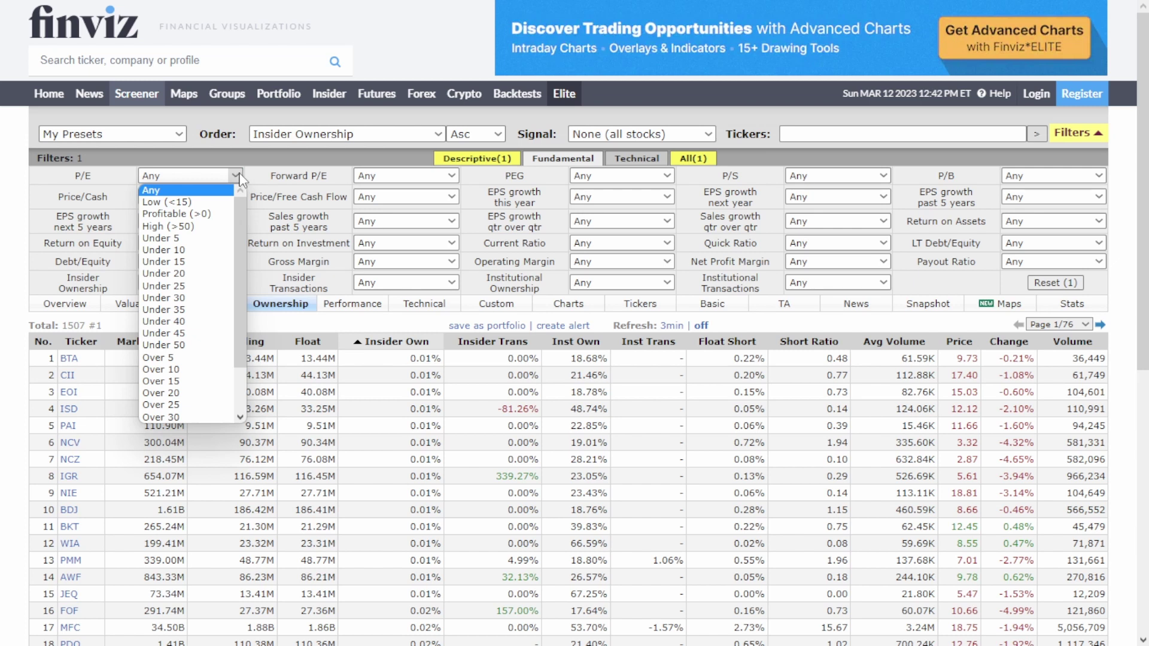
left_click(195, 257)
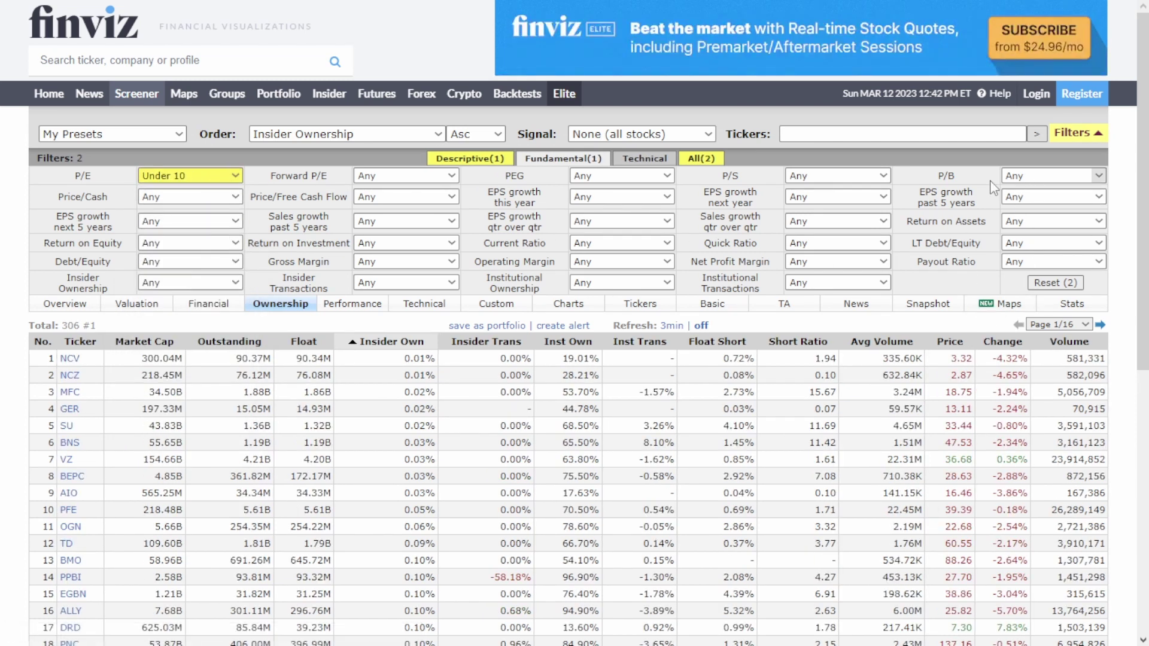
Limit the screened stocks to a P/B under 10 and a Debt/Equity under 1.
left_click(1099, 176)
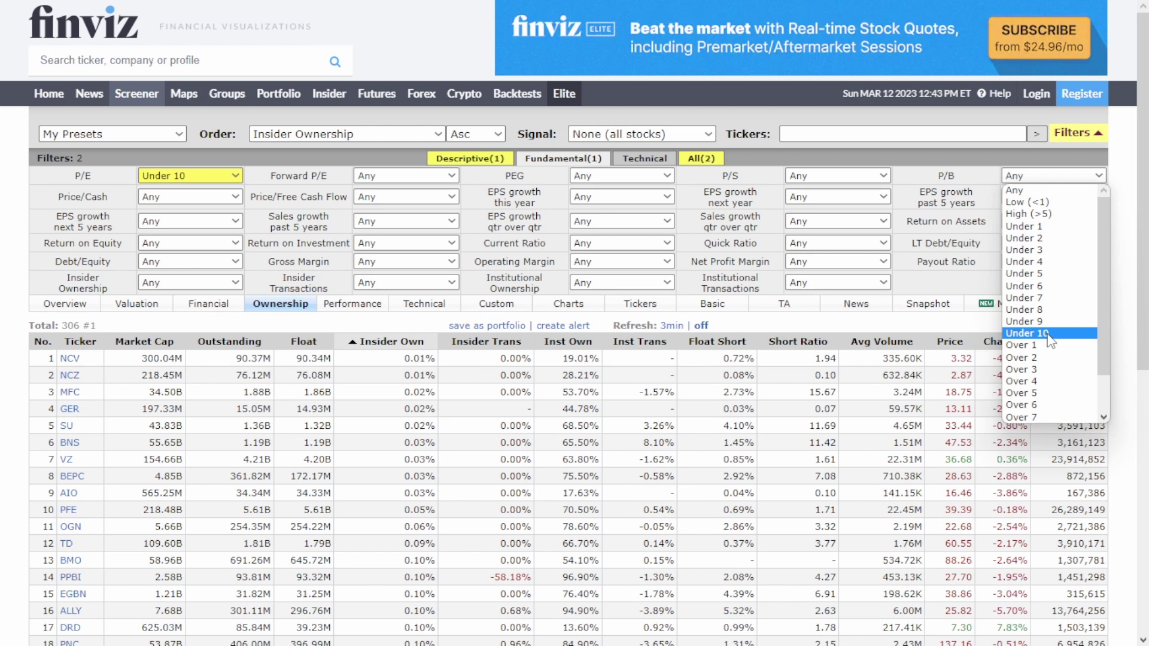
left_click(1027, 334)
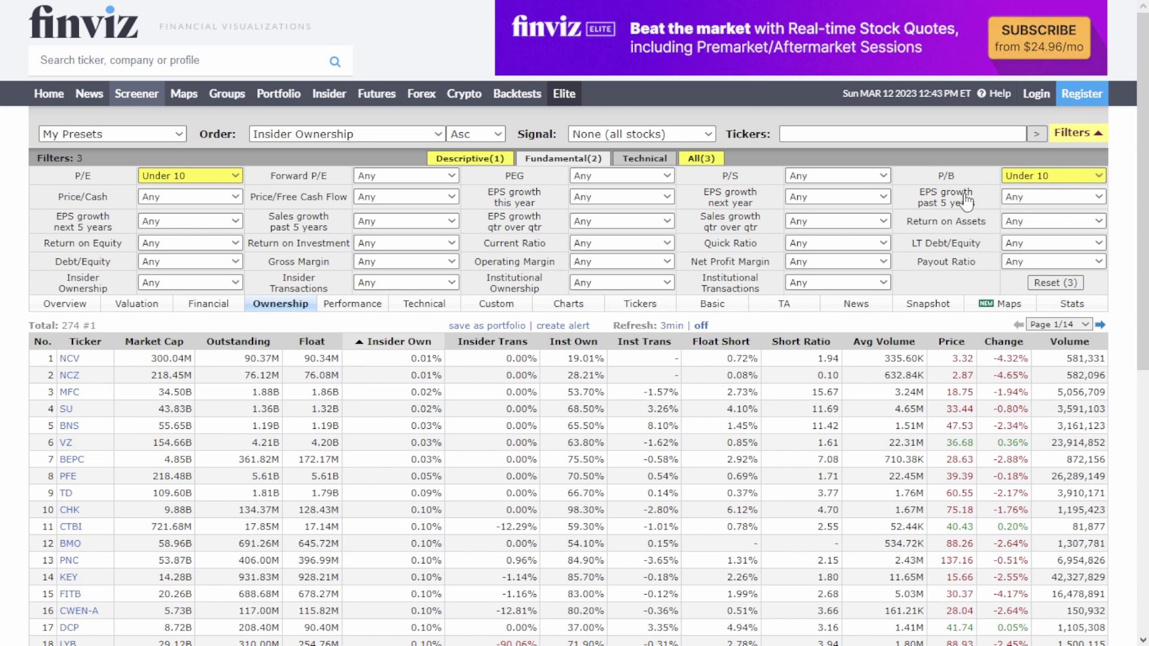
mouse_move(959, 195)
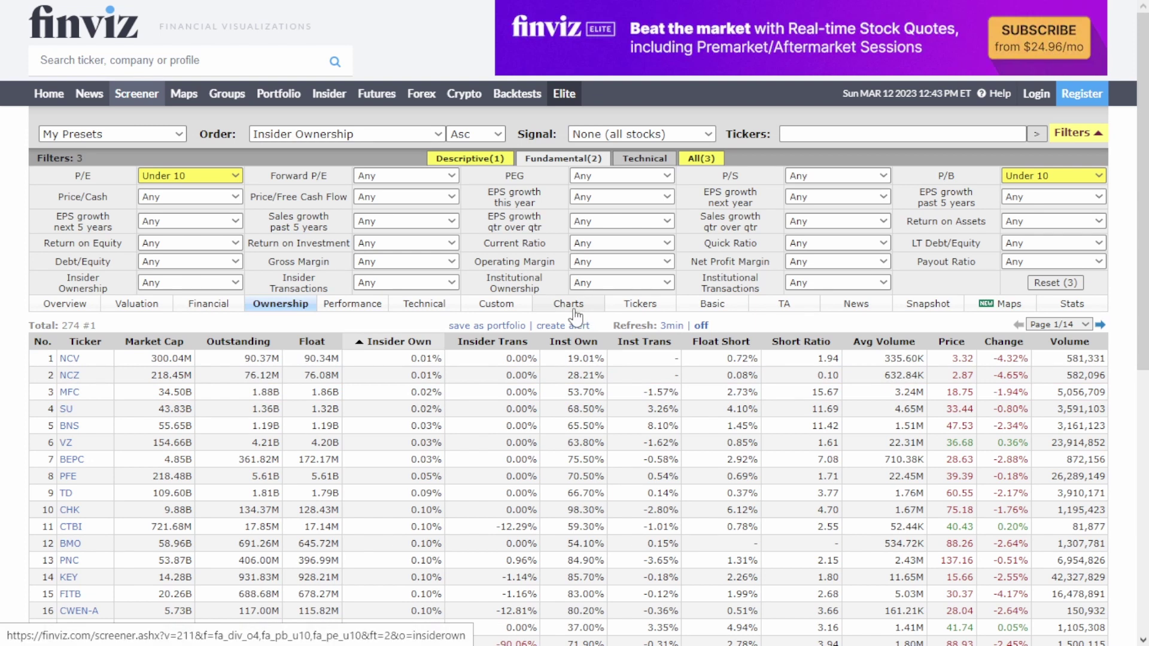
left_click(235, 262)
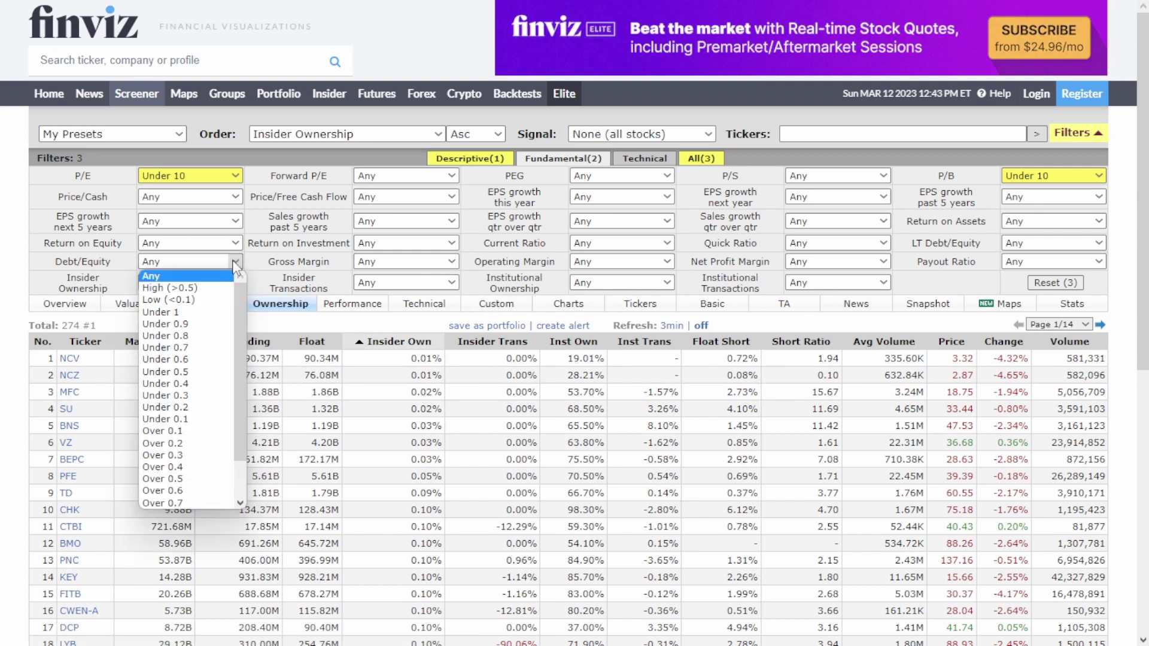
left_click(201, 314)
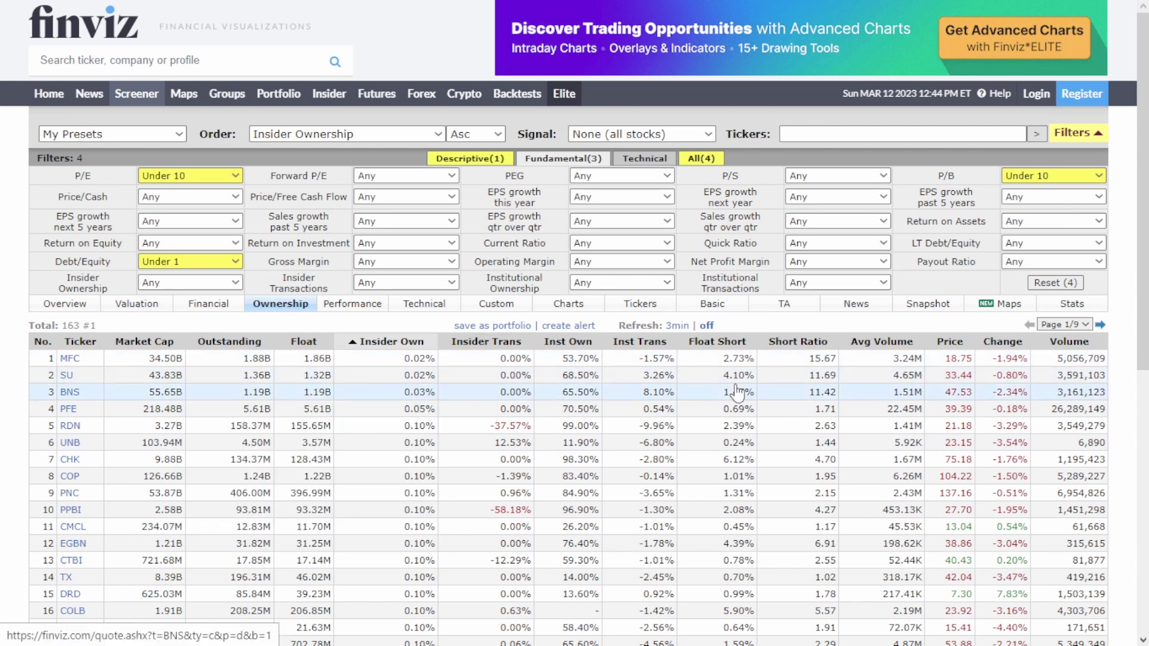
Show the Overview view of the filtered stocks and examine the listed companies, including PNC's chart preview.
left_click(67, 305)
scroll(393, 441, "down", 3)
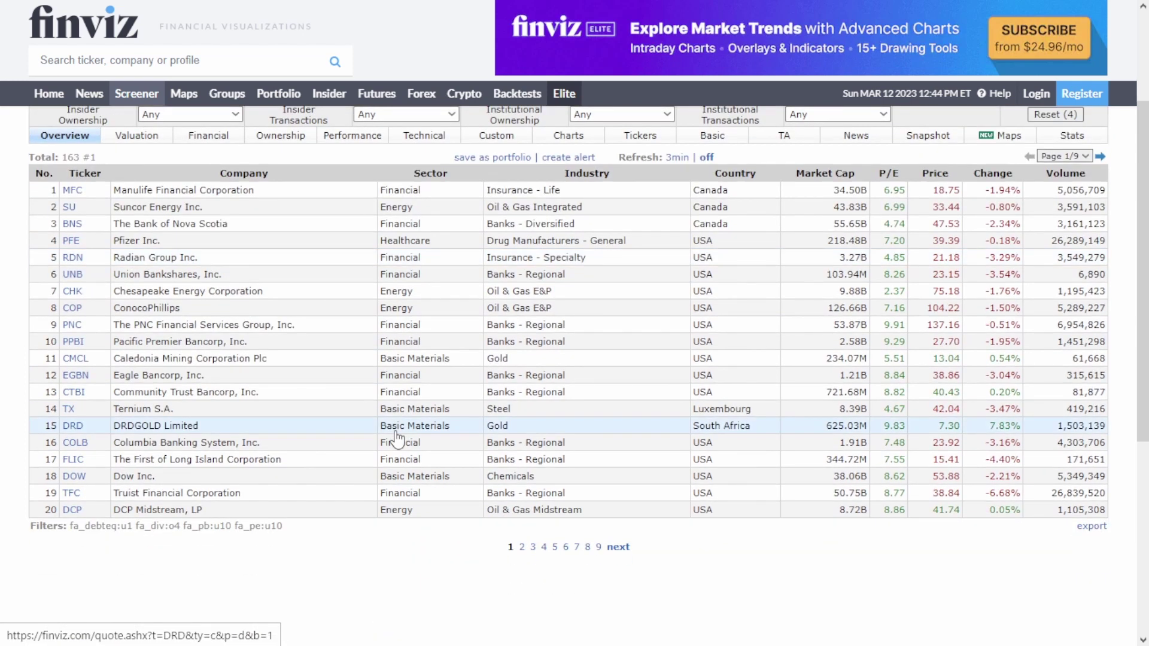
scroll(395, 441, "up", 2)
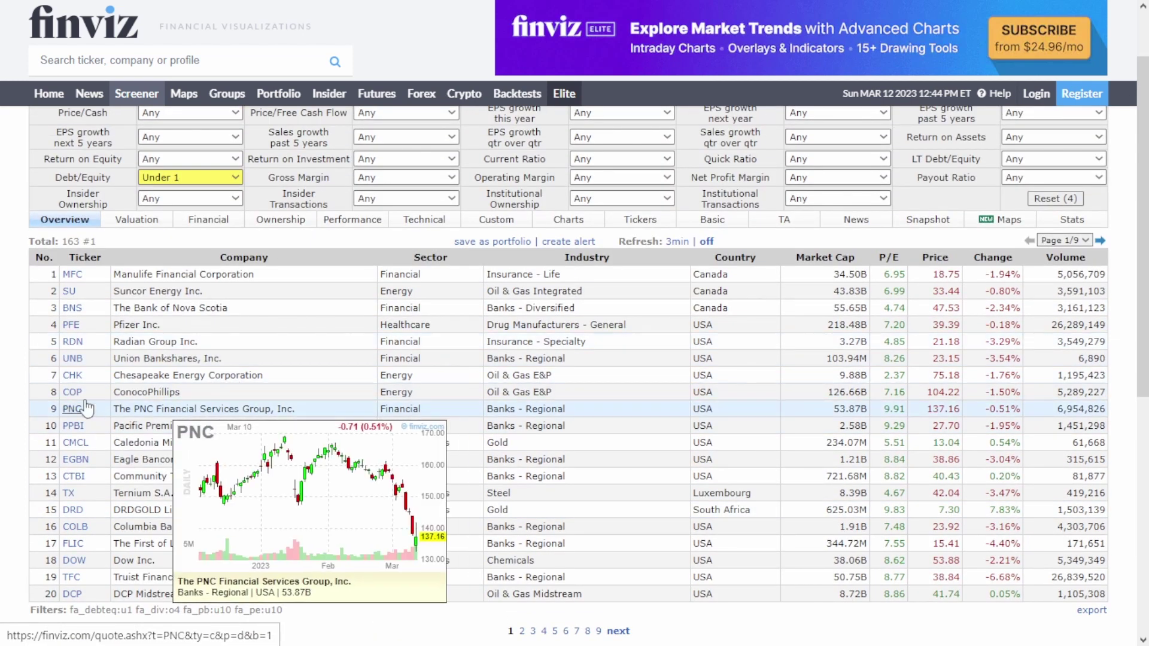
Show the descriptive filters, limit the stocks to the Financial sector and look through the listed companies.
scroll(424, 383, "up", 2)
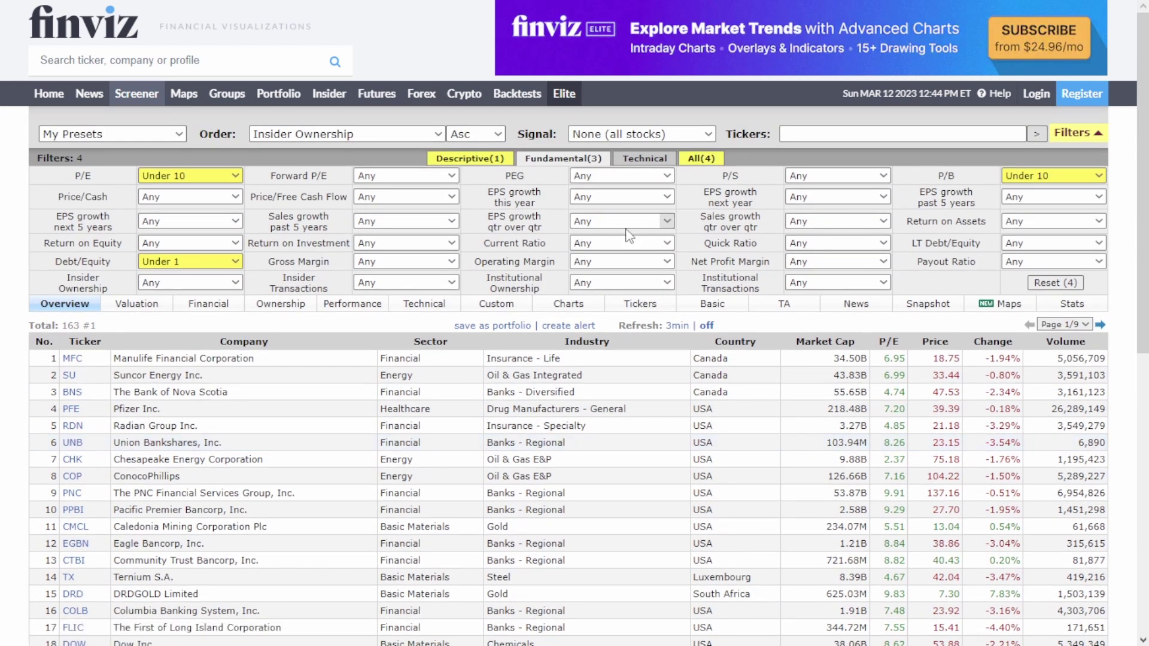
left_click(479, 159)
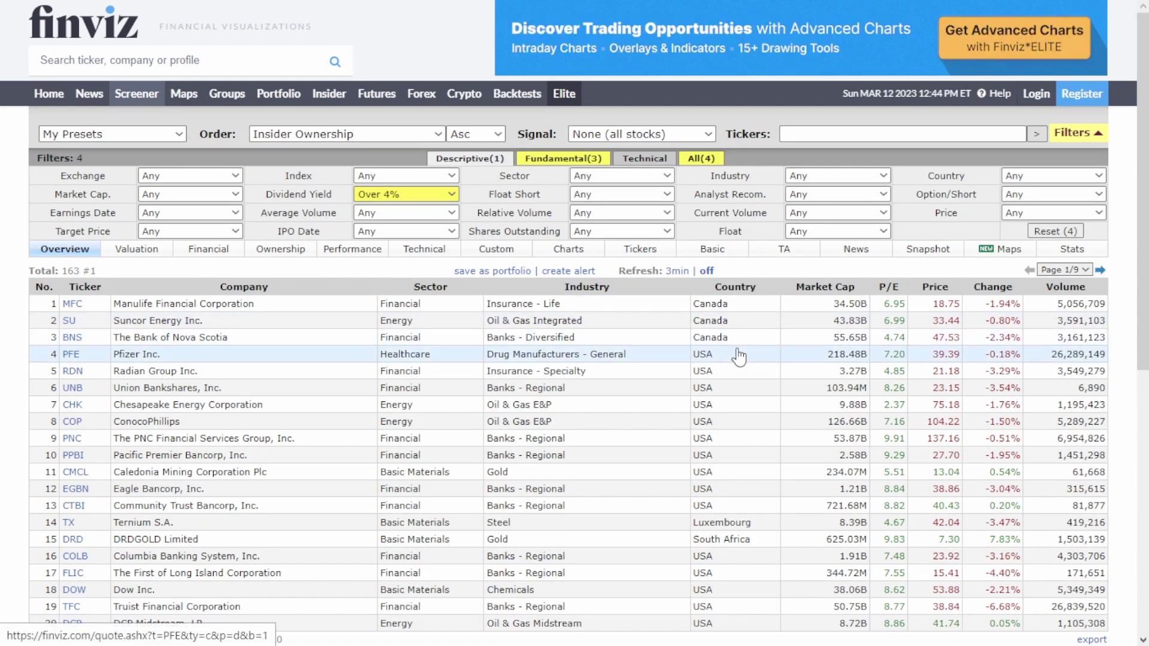
left_click(666, 176)
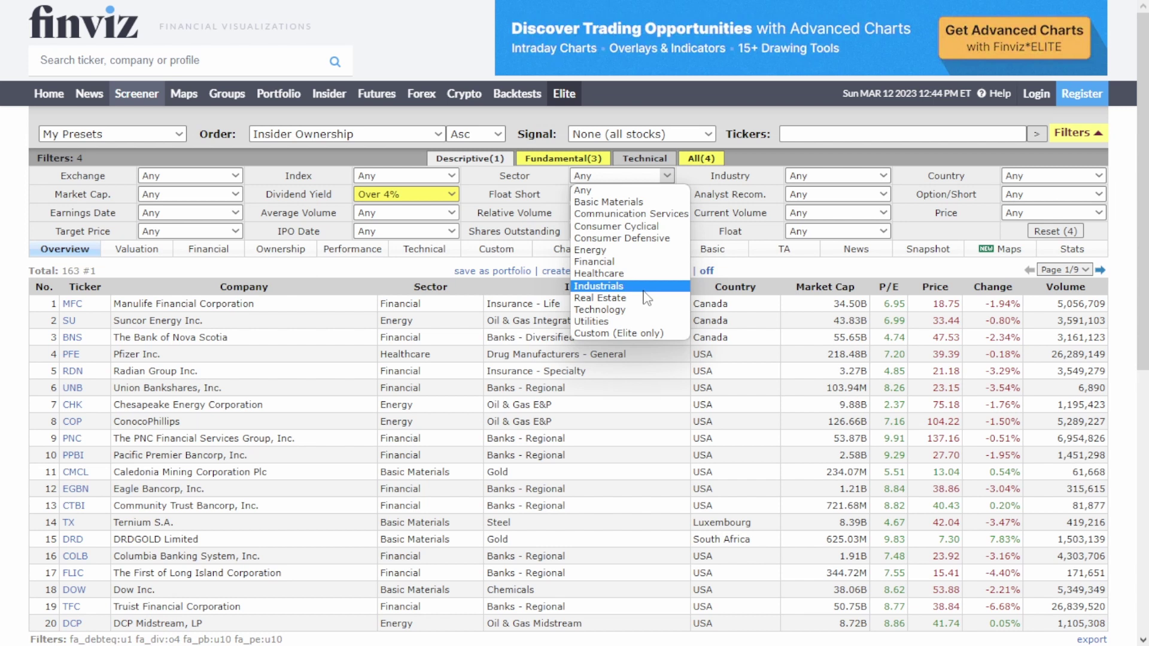
left_click(634, 263)
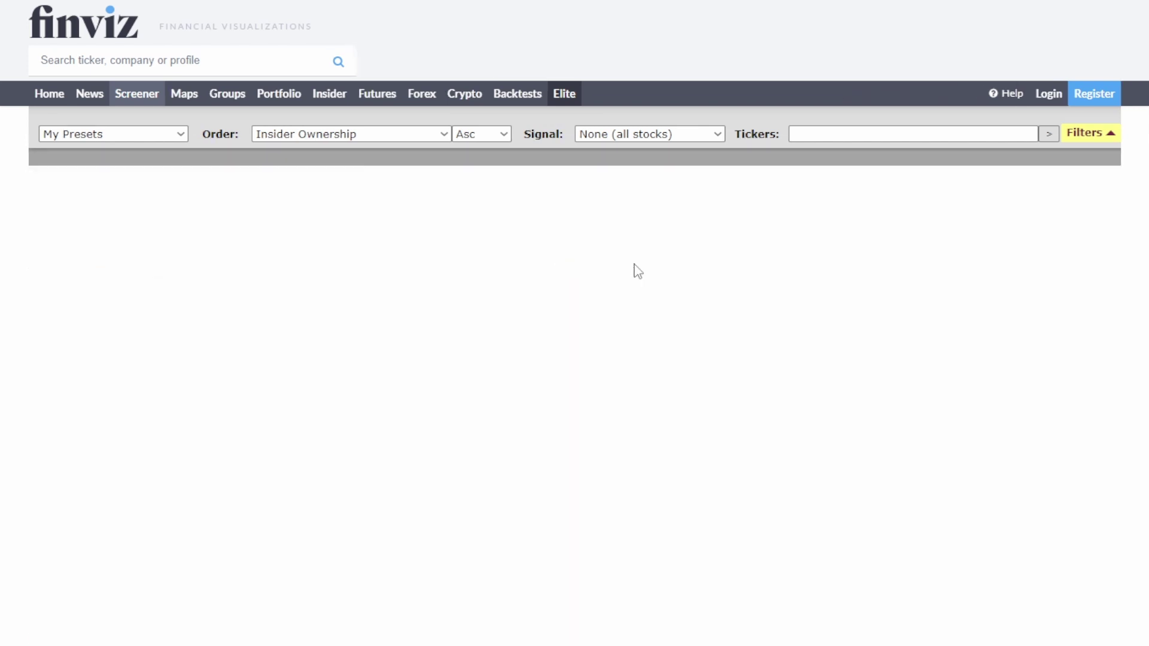
scroll(639, 366, "down", 3)
scroll(639, 366, "up", 1)
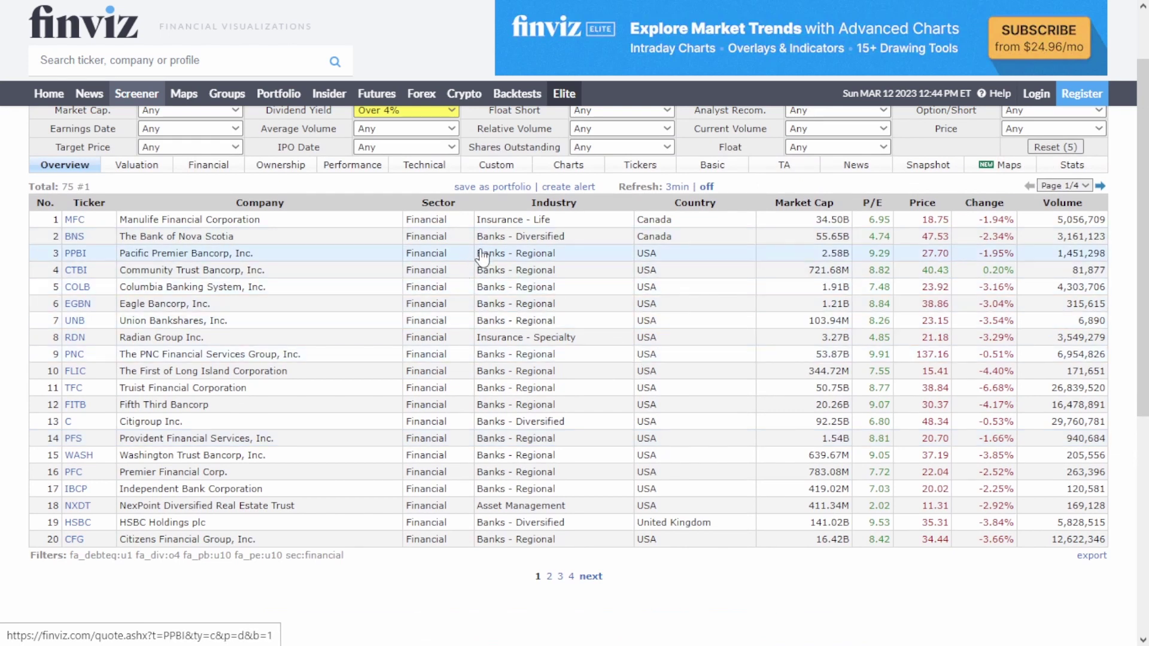
scroll(527, 222, "up", 2)
scroll(536, 225, "down", 2)
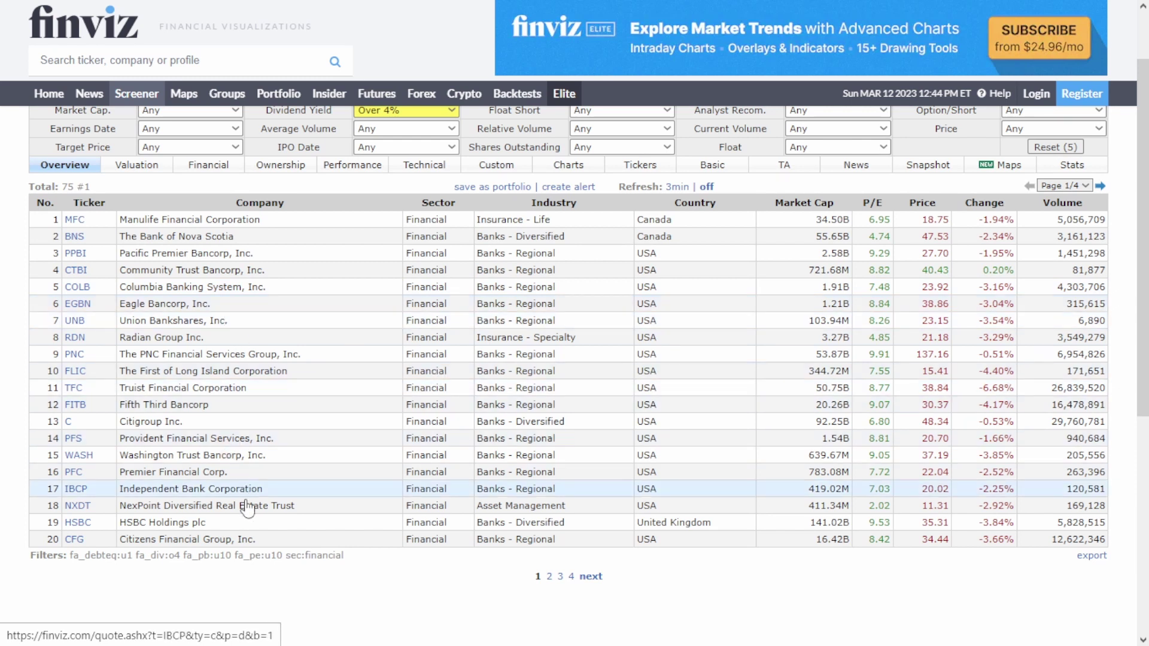
Change the sector filter to Energy and look through the listed energy companies.
scroll(255, 485, "up", 2)
left_click(622, 176)
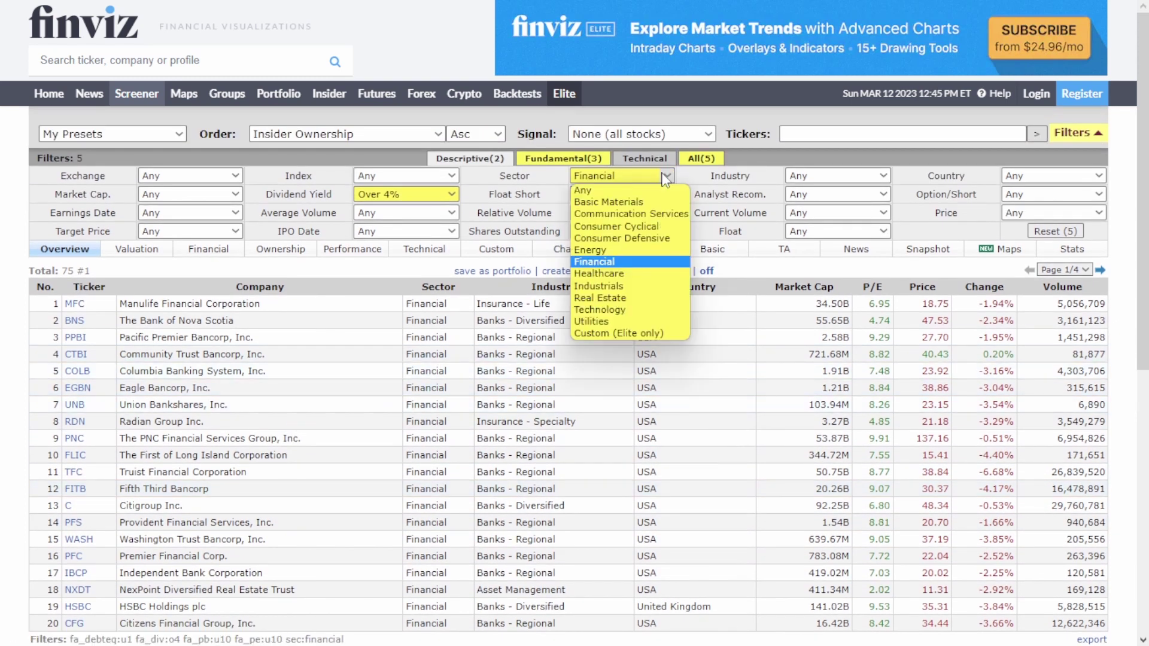
left_click(621, 251)
scroll(598, 359, "down", 3)
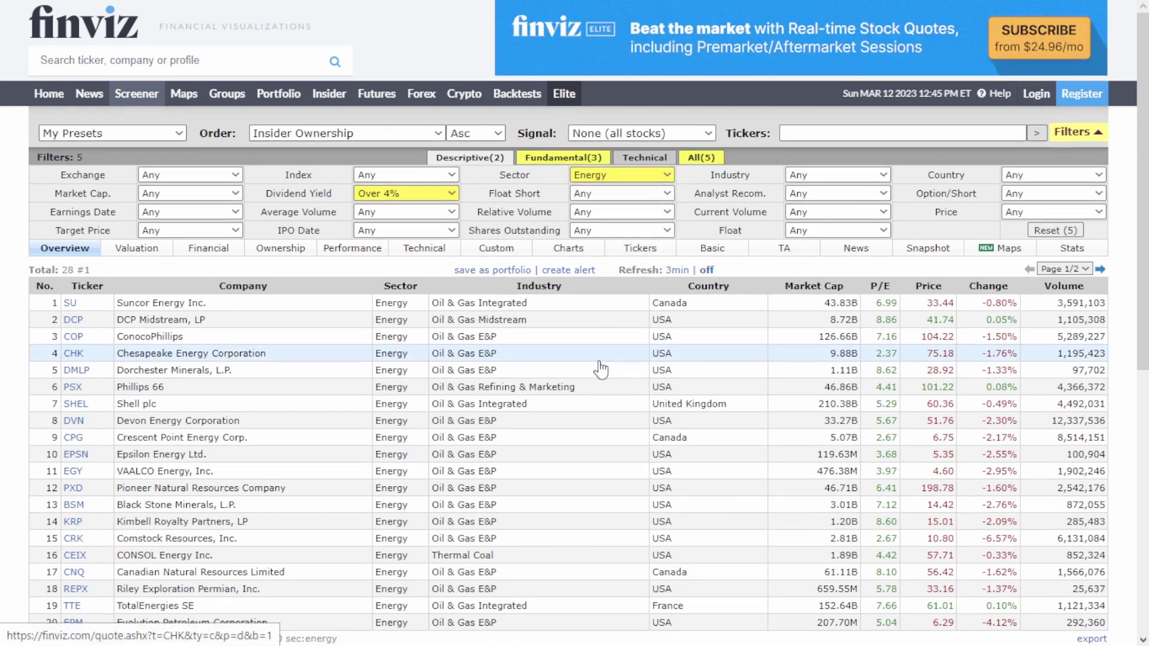
scroll(601, 370, "up", 2)
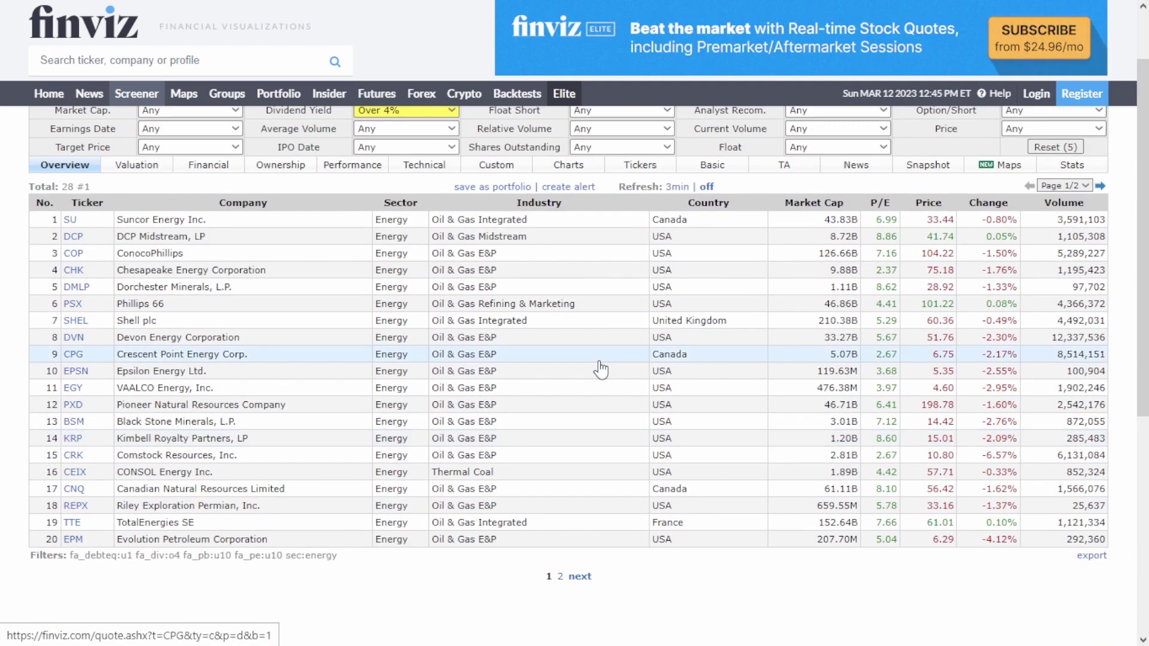
scroll(601, 369, "up", 1)
scroll(601, 368, "down", 2)
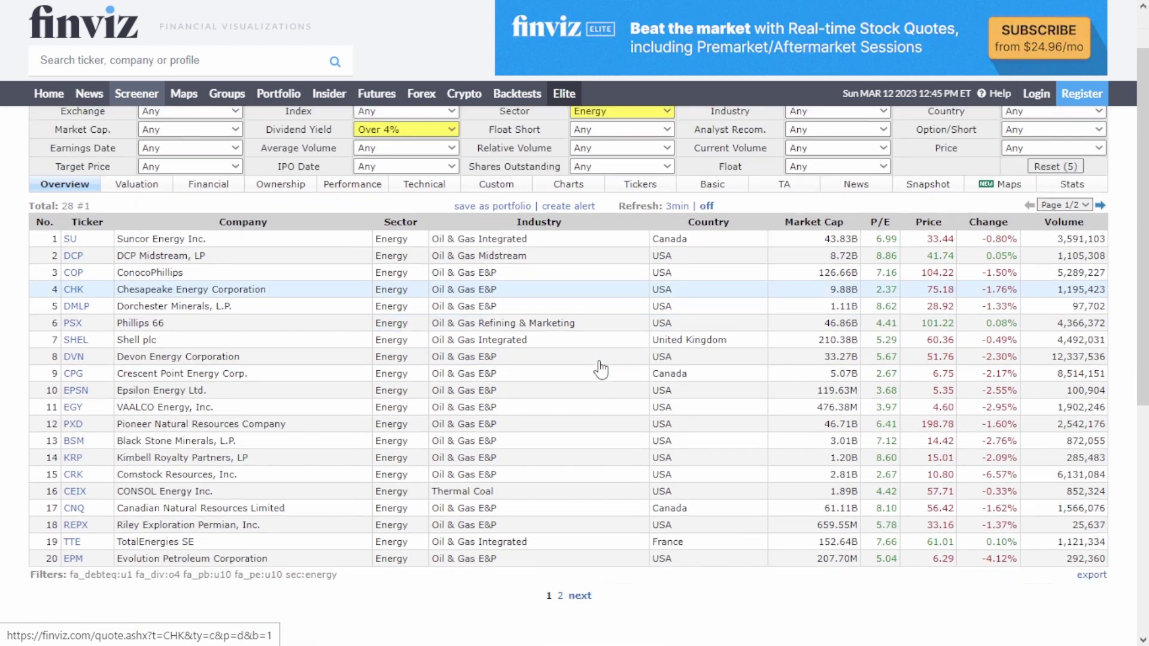
scroll(604, 359, "up", 2)
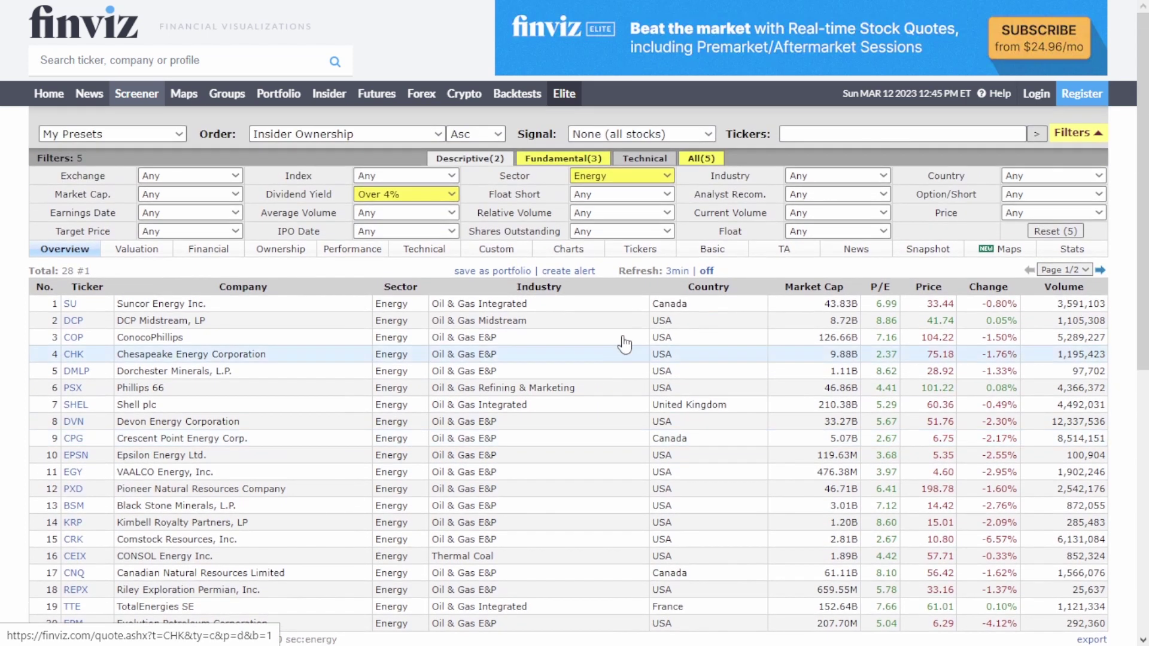
Try limiting the energy stocks to the Uranium industry, and reset the industry filter to Any.
left_click(884, 178)
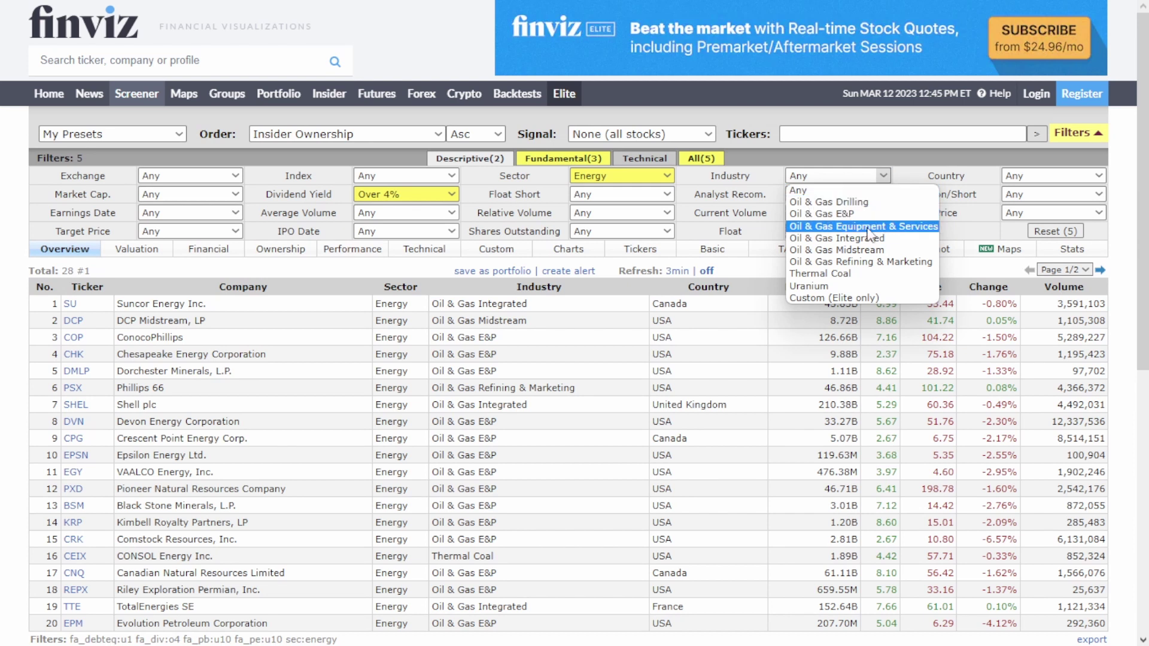
left_click(852, 288)
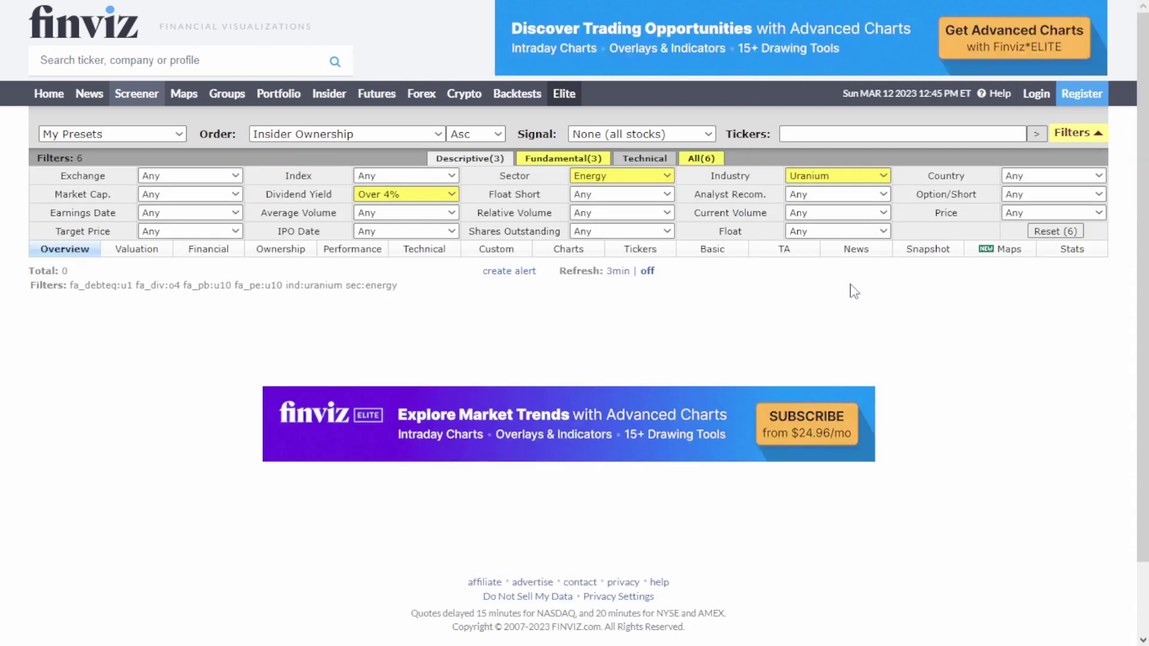
left_click(880, 177)
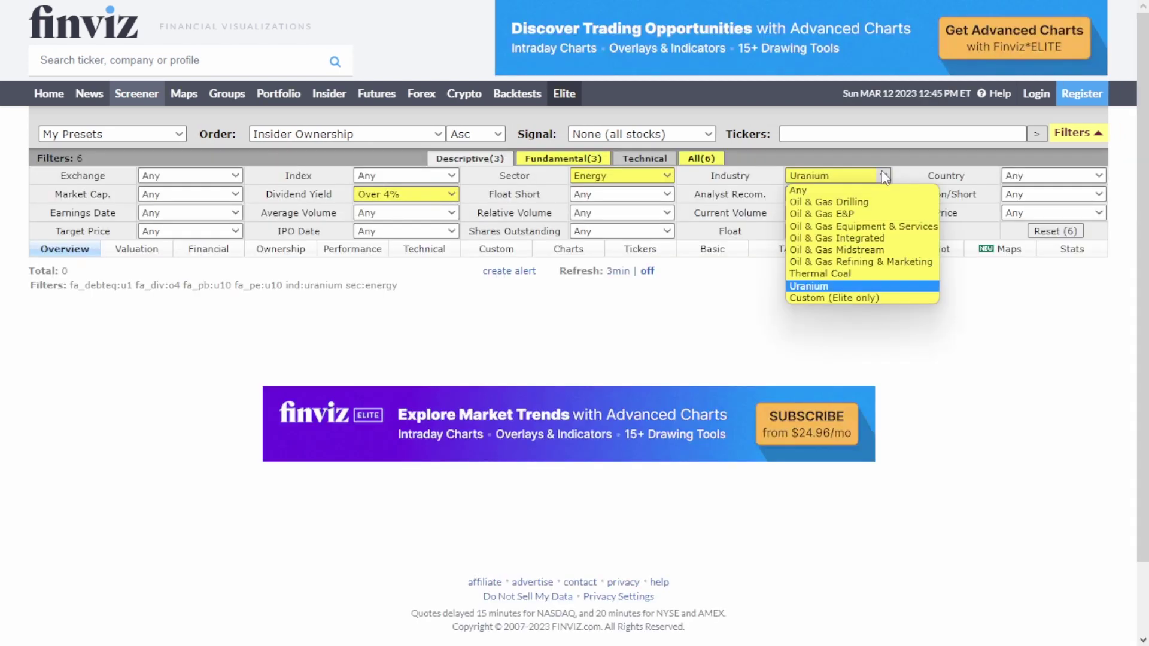
left_click(859, 190)
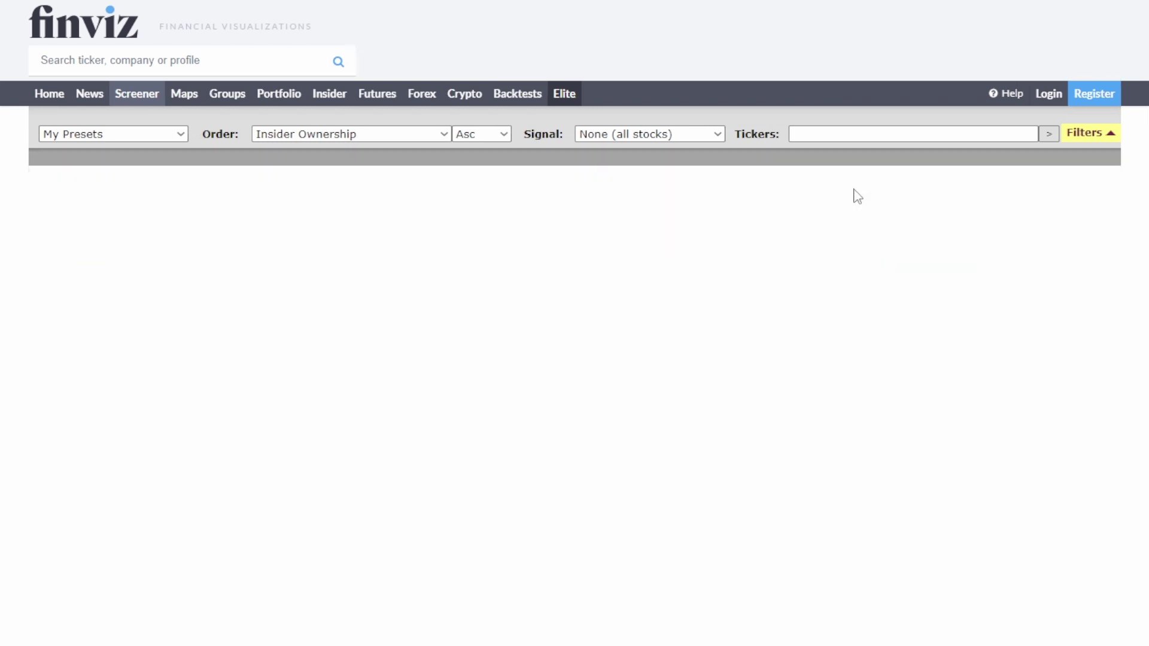
Show the Valuation view of the filtered energy stocks and sort it by P/B in ascending order.
scroll(632, 322, "down", 2)
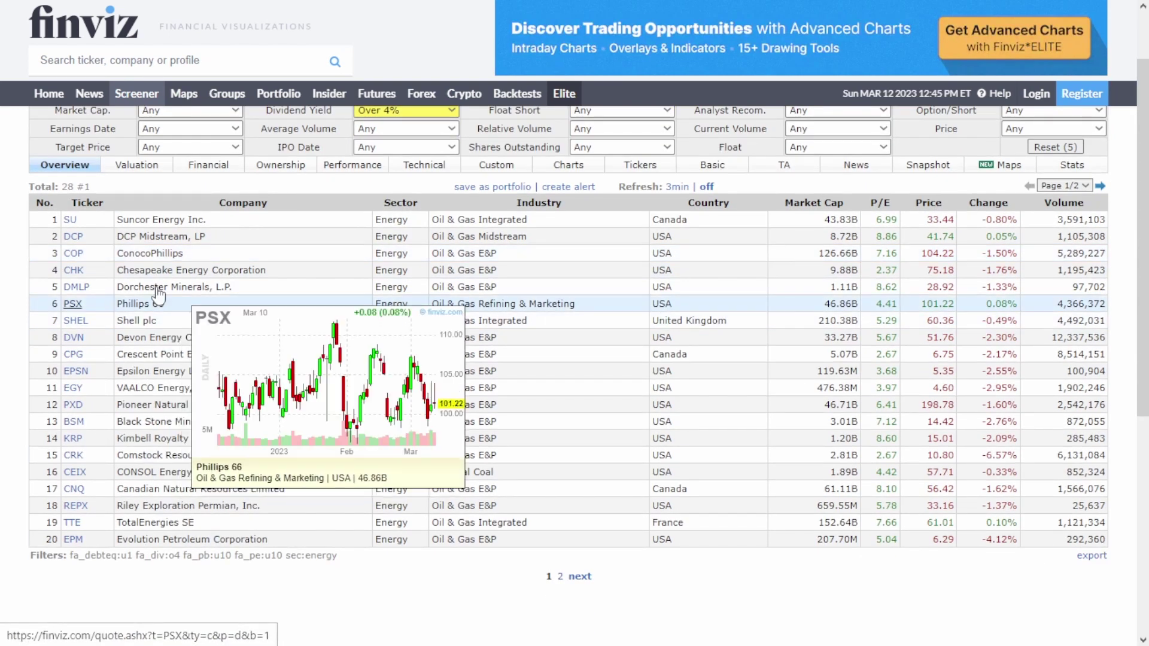
scroll(449, 359, "up", 2)
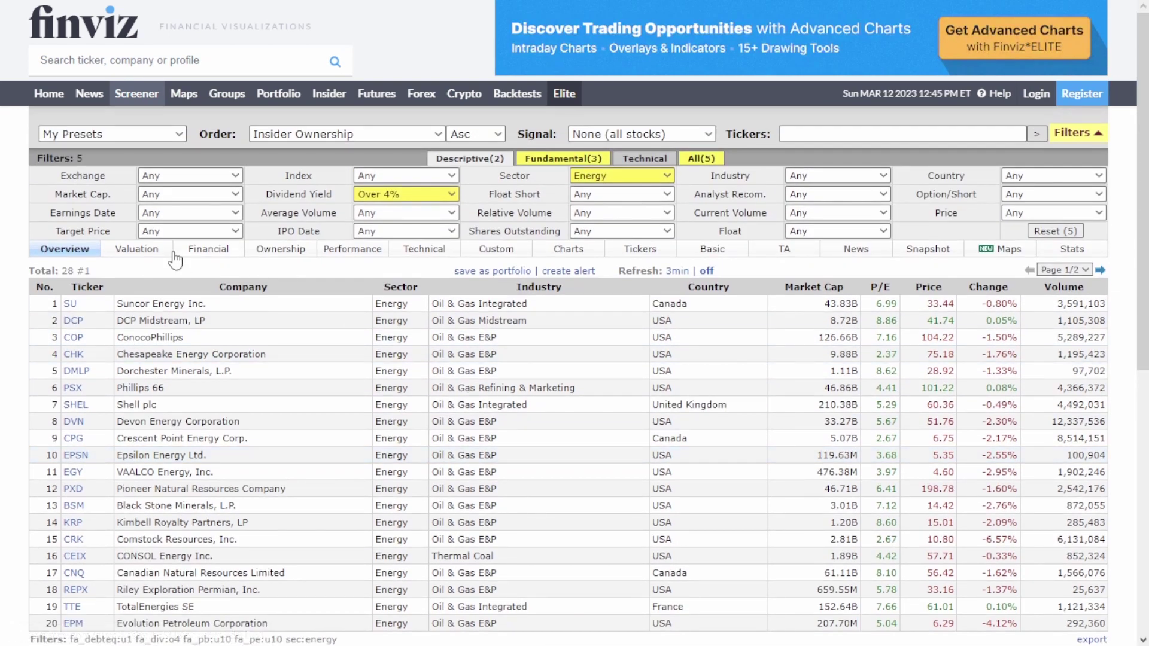
left_click(138, 253)
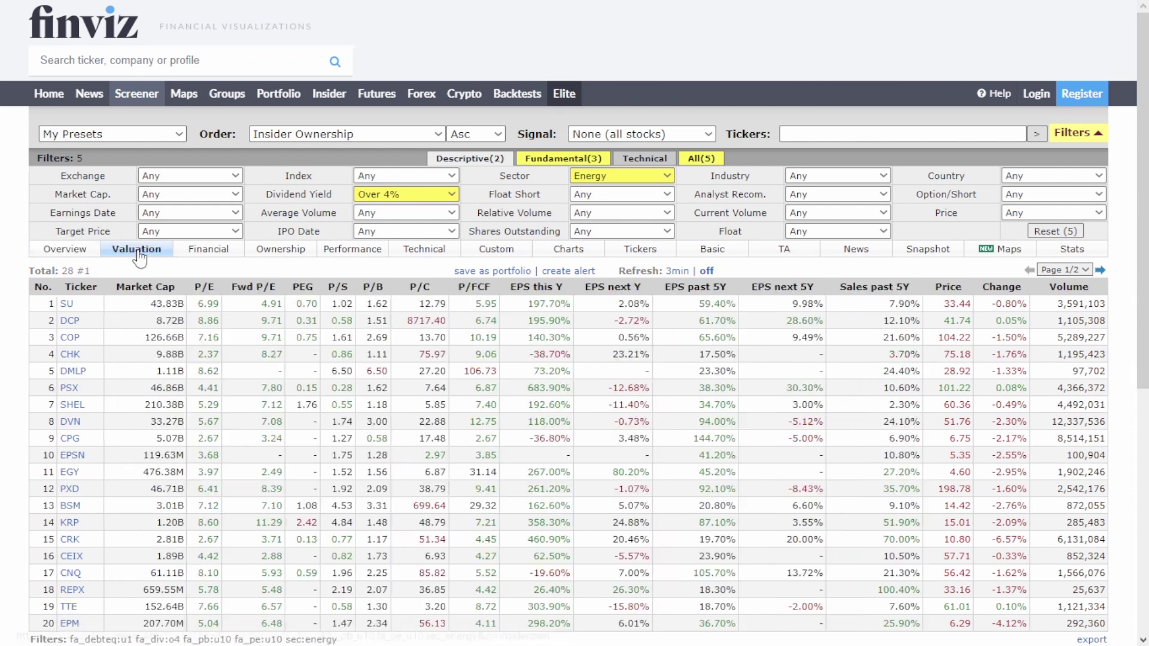
scroll(503, 359, "down", 2)
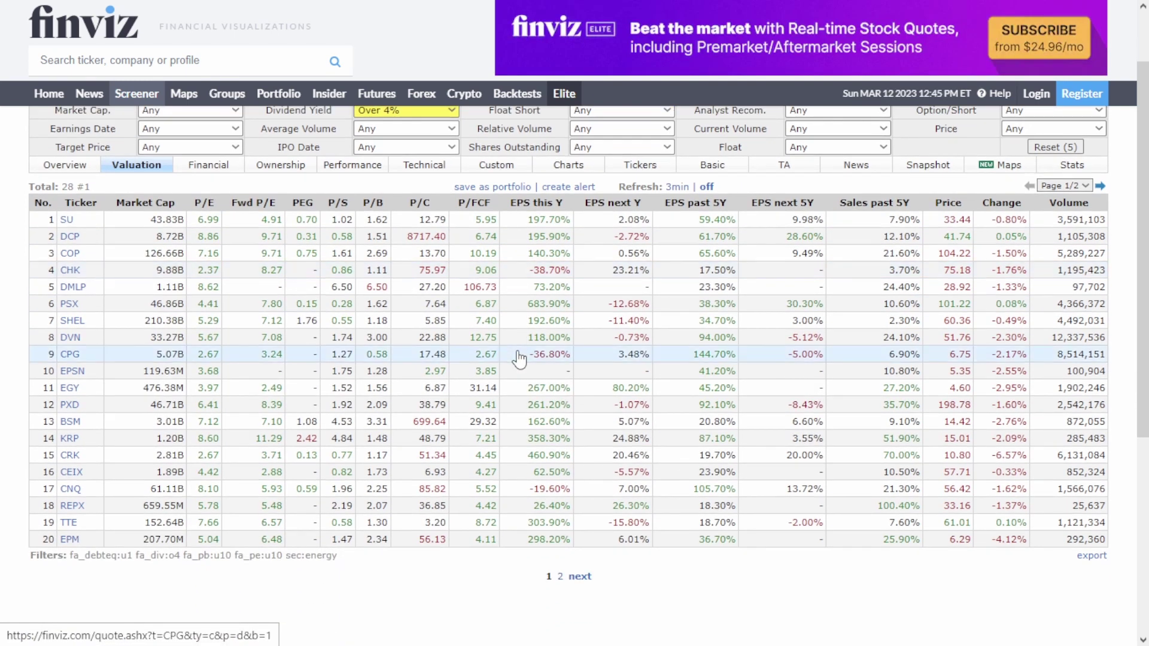
scroll(512, 346, "up", 2)
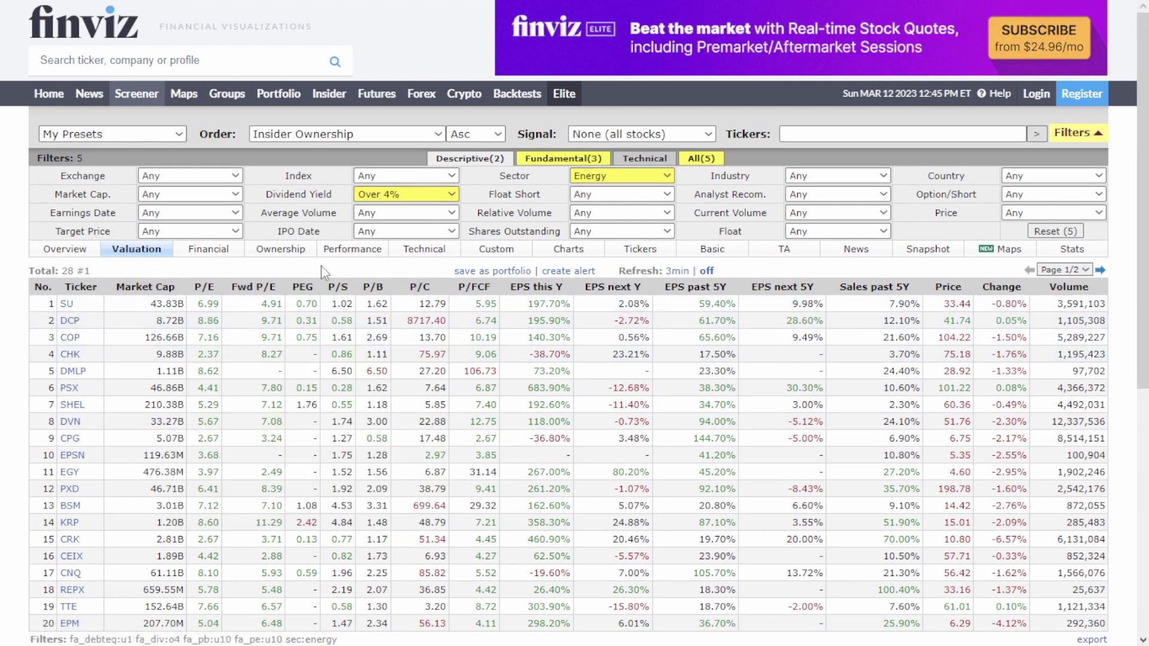
left_click(375, 288)
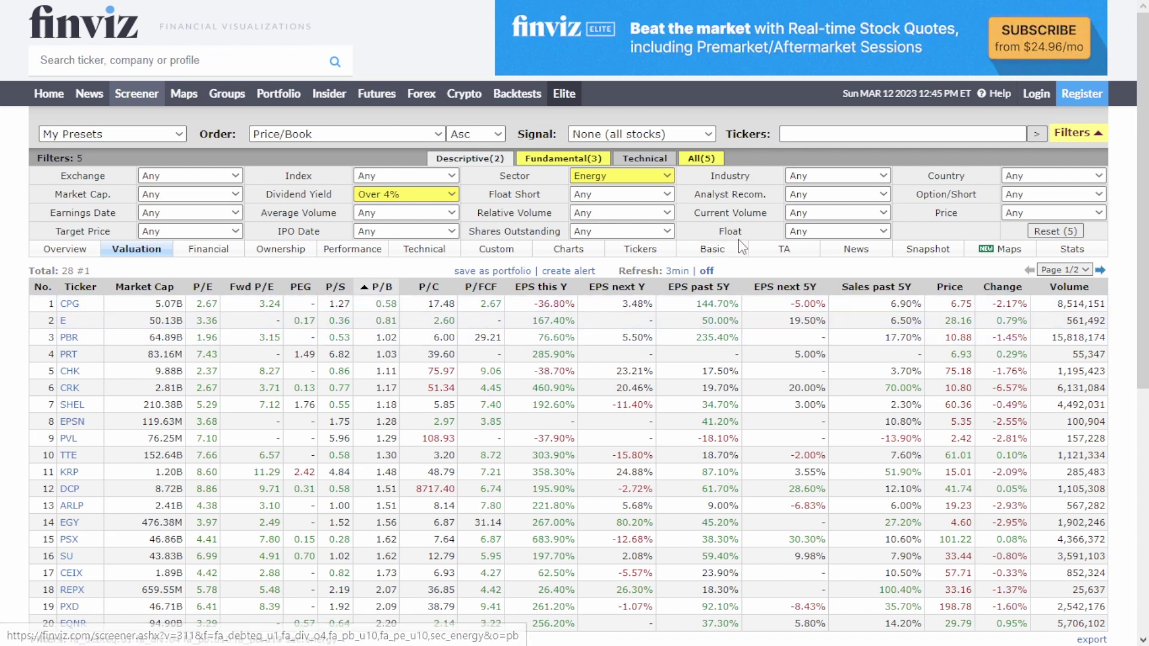
Limit the energy stocks to a Strong Buy (1) analyst recommendation and show them in the Overview view.
left_click(883, 194)
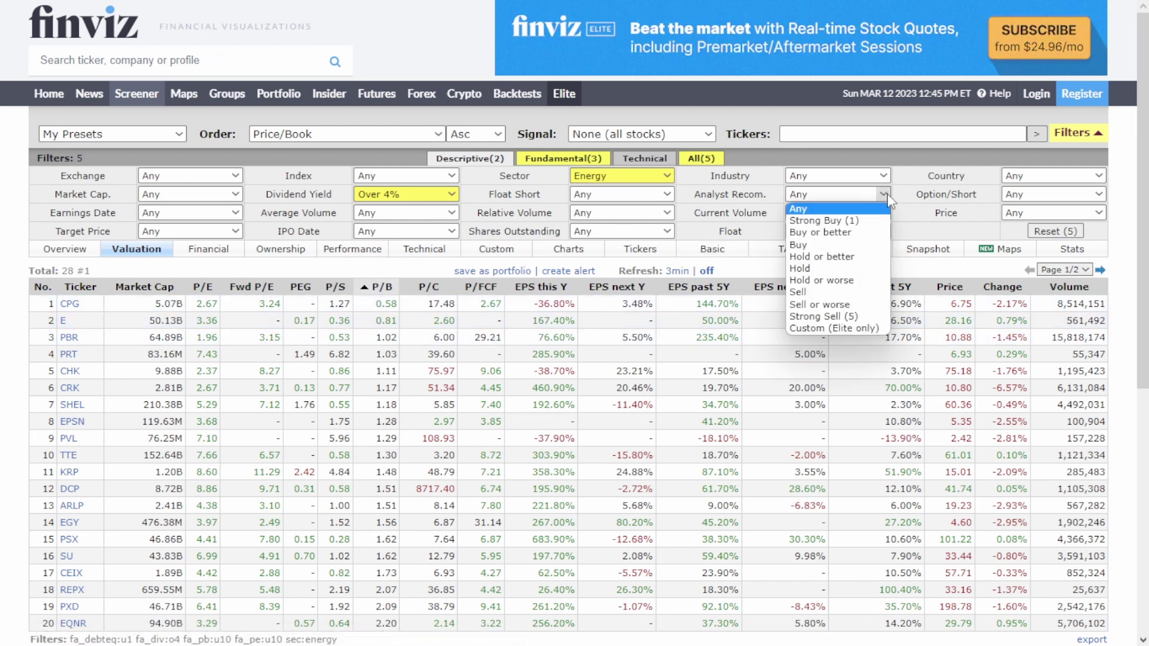
left_click(832, 225)
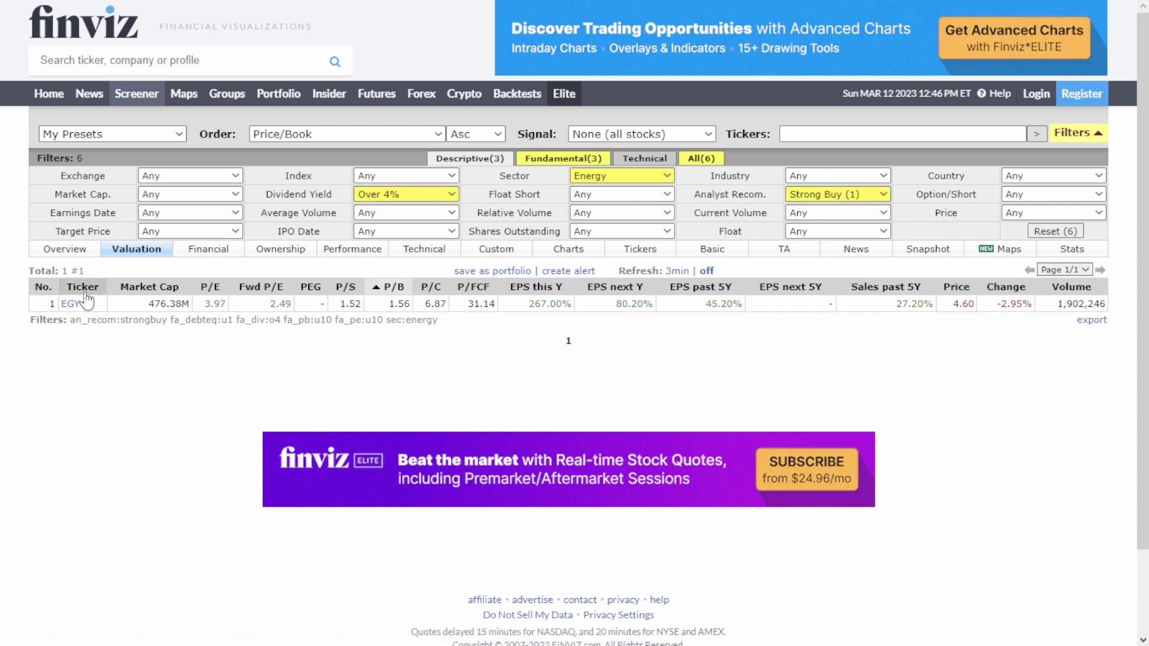
left_click(74, 252)
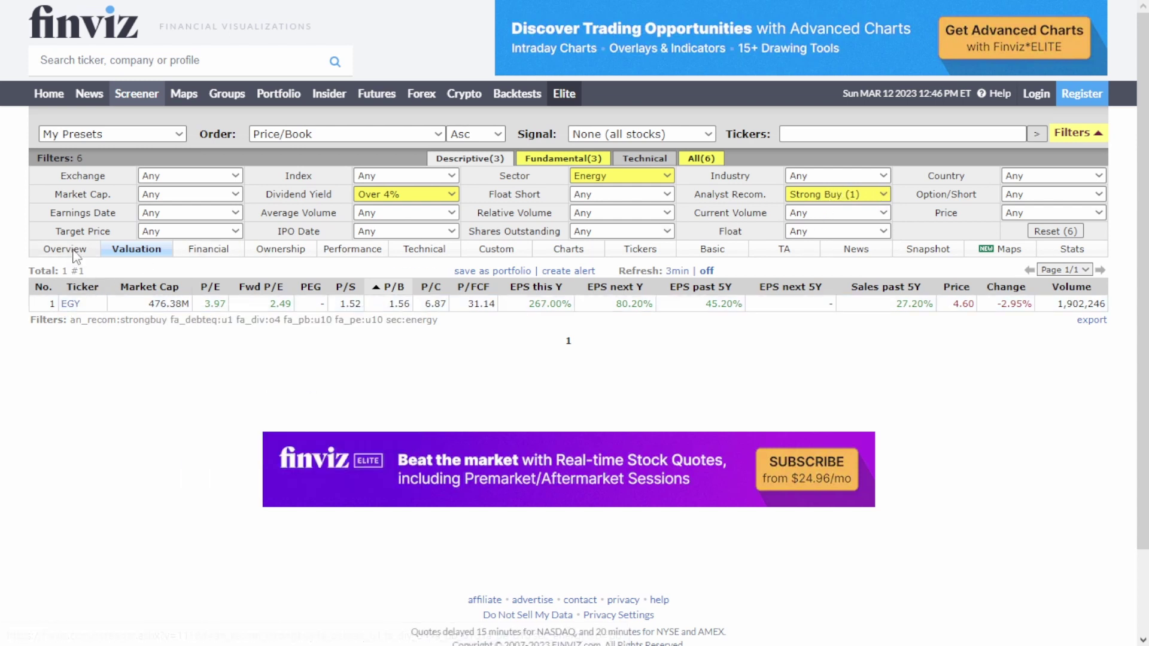
mouse_move(120, 313)
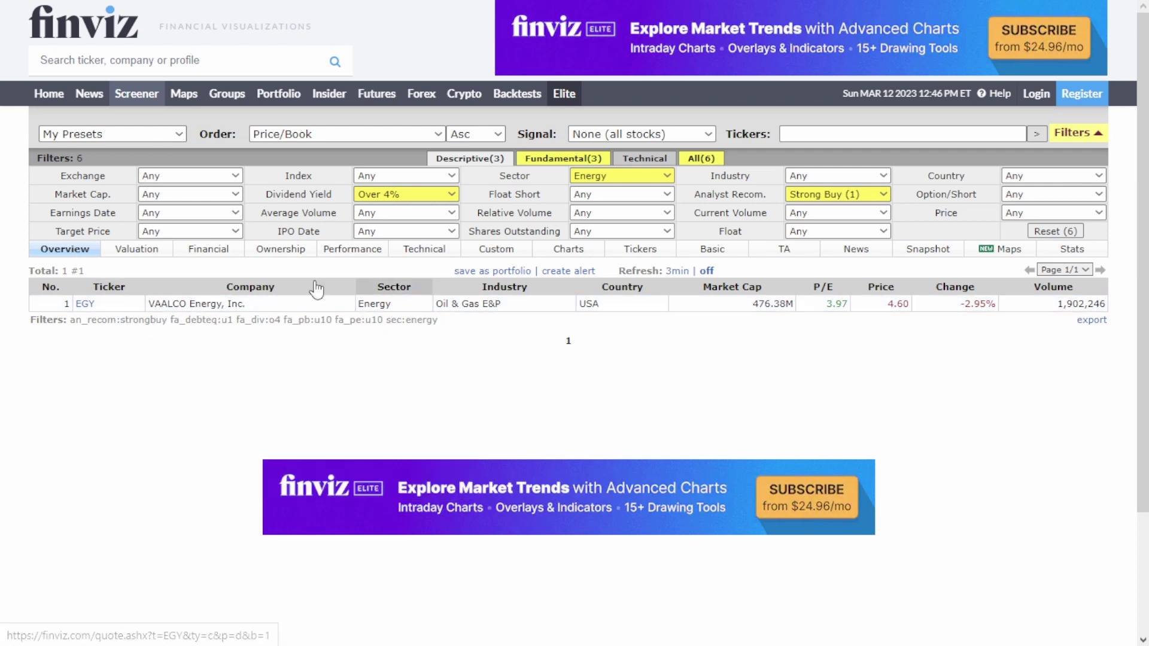
Examine EGY's figures in the Valuation and Financial views, check the analyst recommendation options, and return to the Valuation view.
left_click(149, 252)
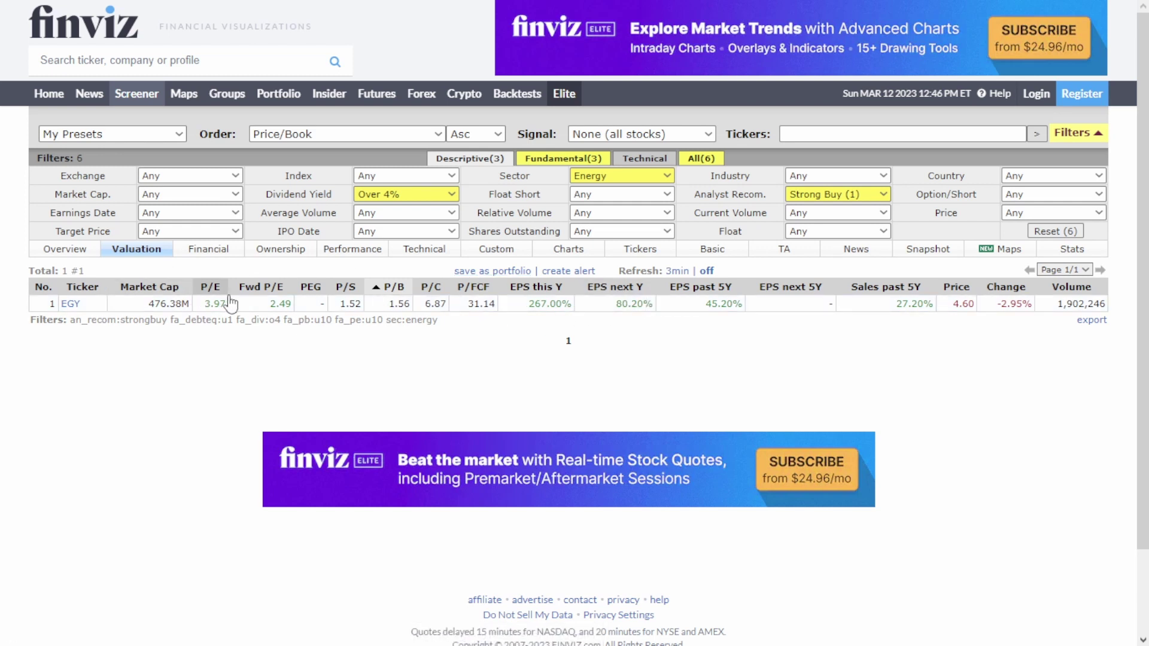
left_click(210, 249)
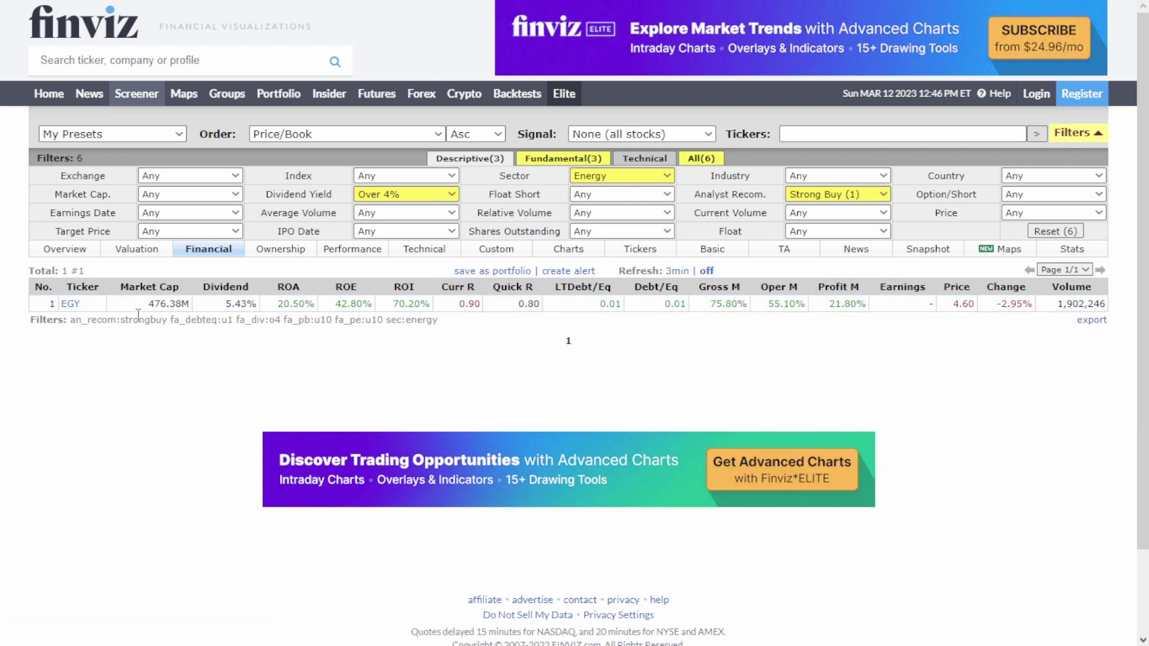
left_click(883, 193)
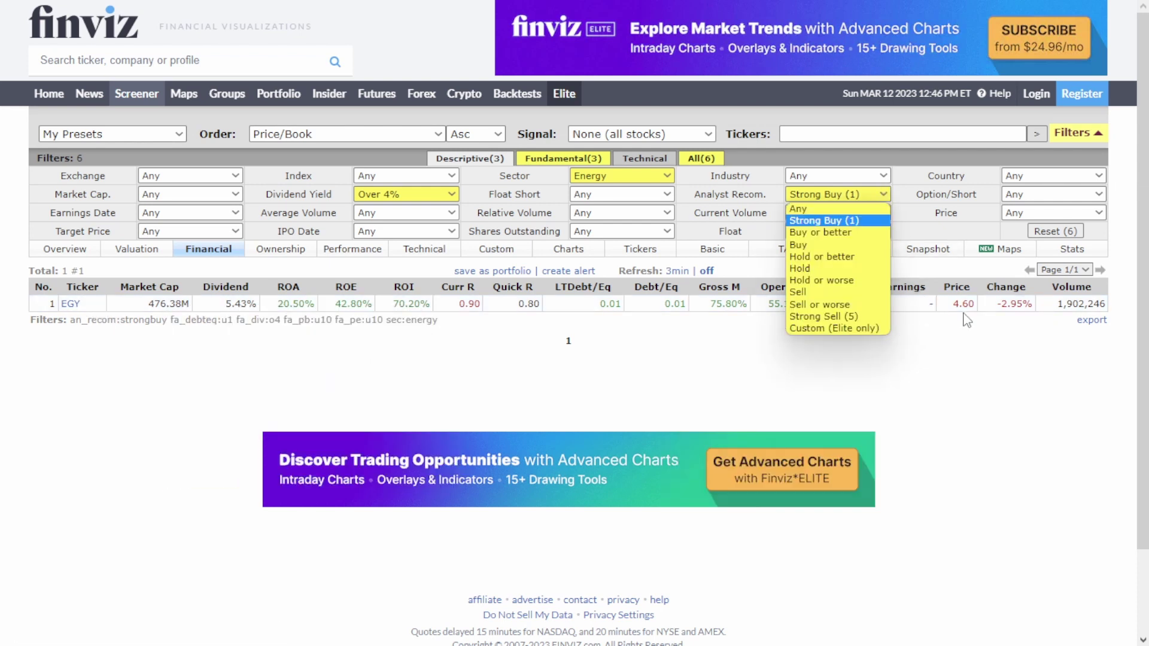
mouse_move(964, 313)
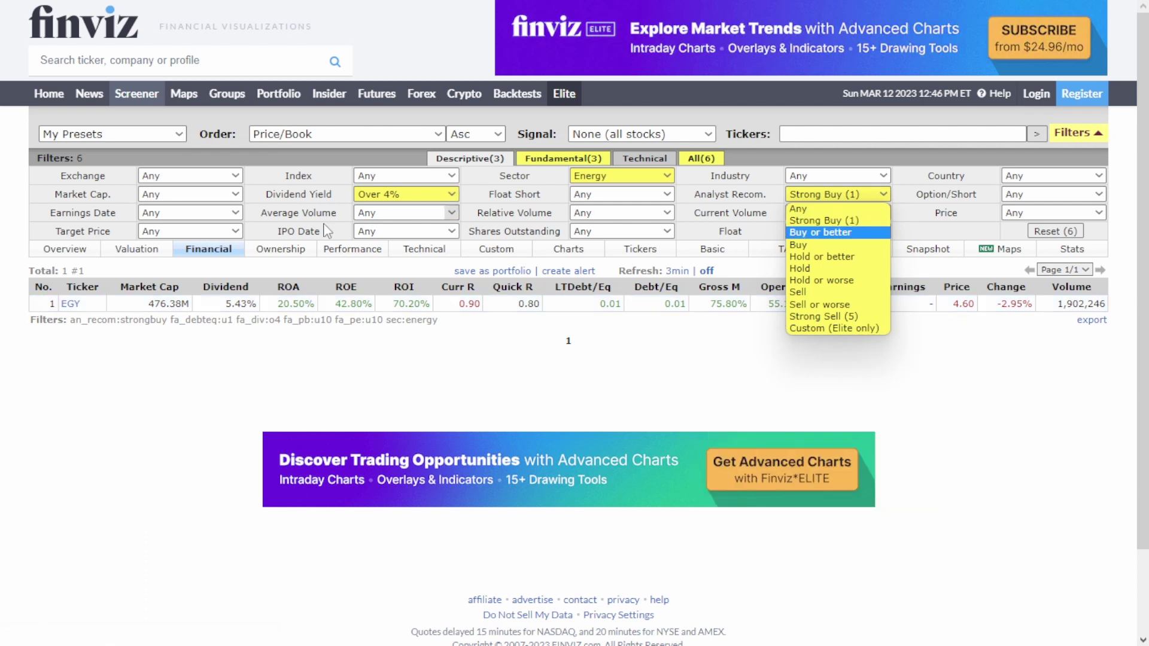
left_click(137, 254)
left_click(137, 250)
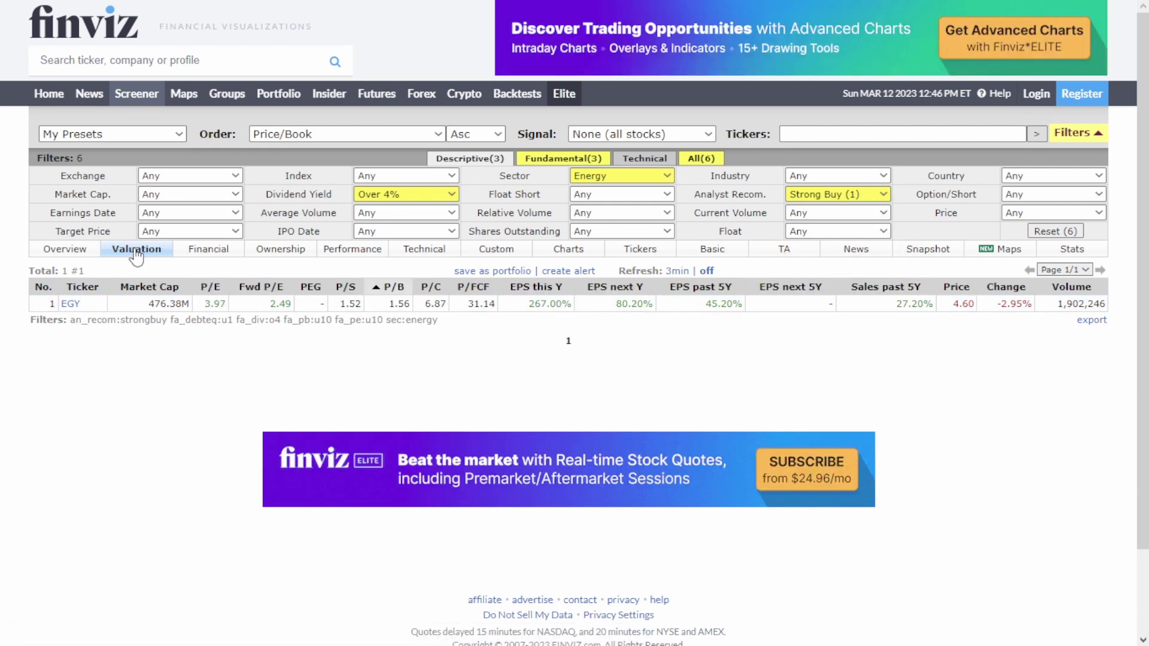